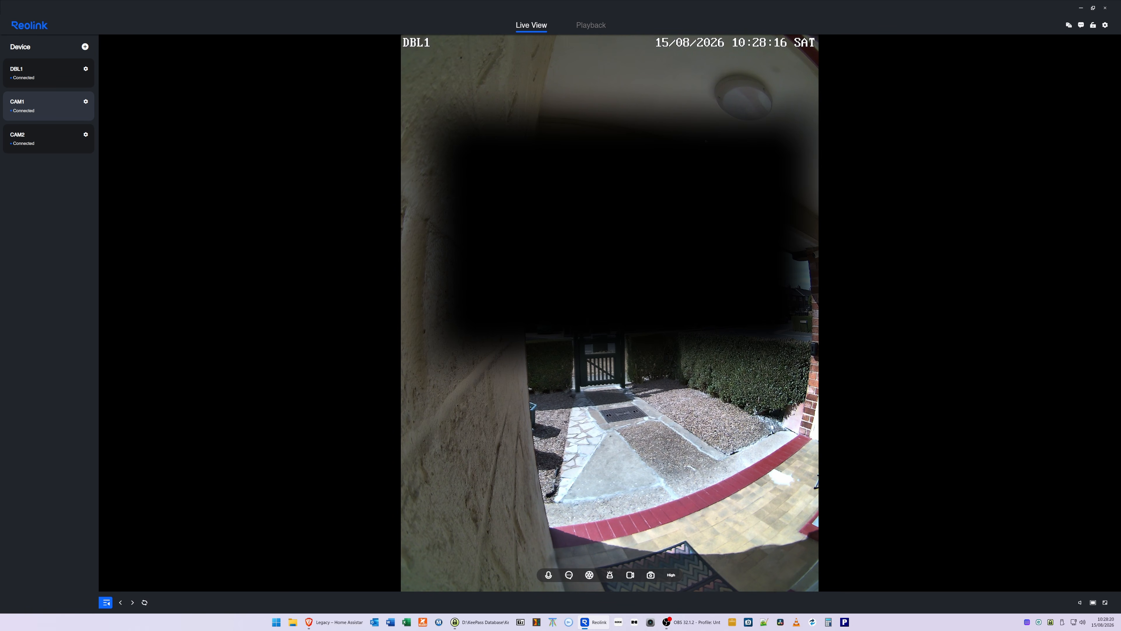
- Open the network information of the DBL1 doorbell to check its IP address
left_click(85, 79)
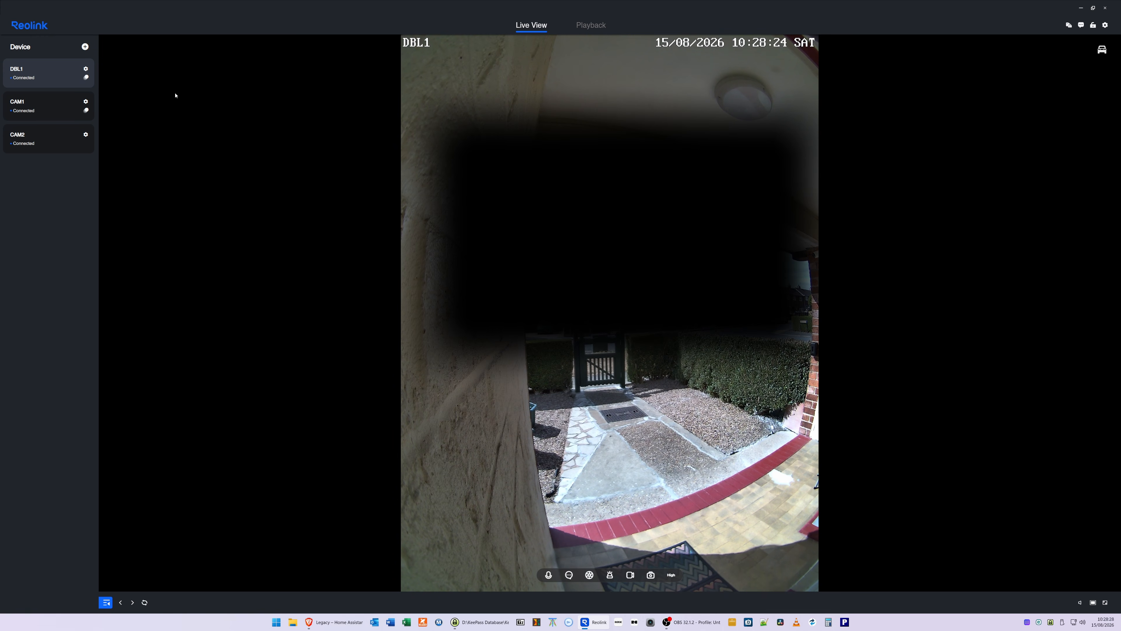
left_click(86, 69)
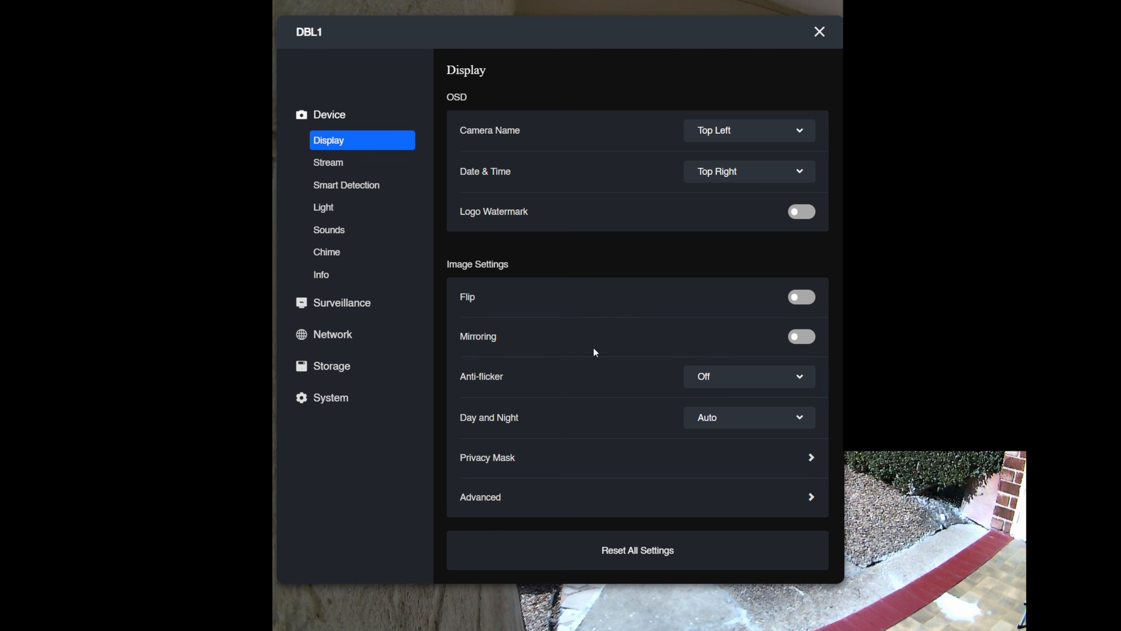
left_click(345, 341)
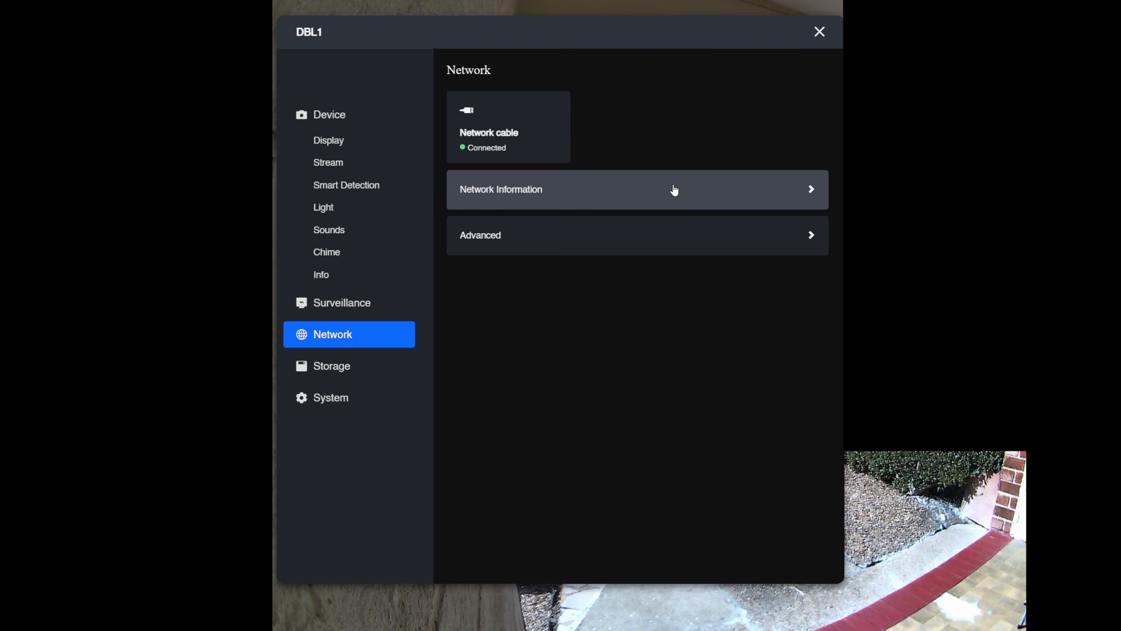
left_click(691, 195)
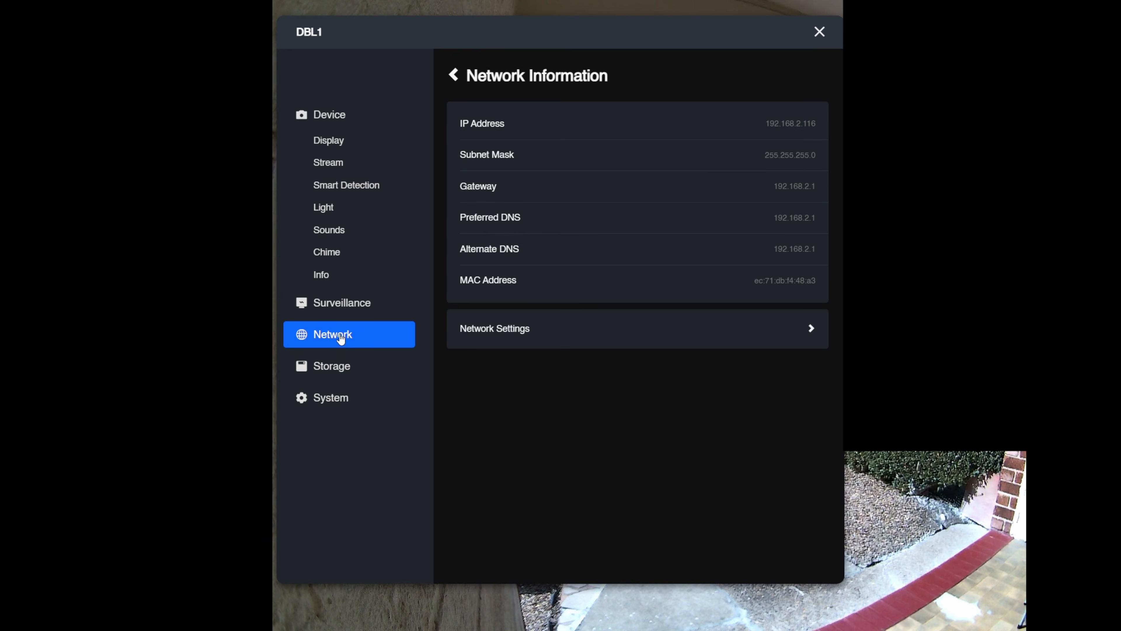
- Save the doorbell's advanced server settings with HTTPS on port 443 and RTSP on port 554, and close the Reolink client
left_click(338, 341)
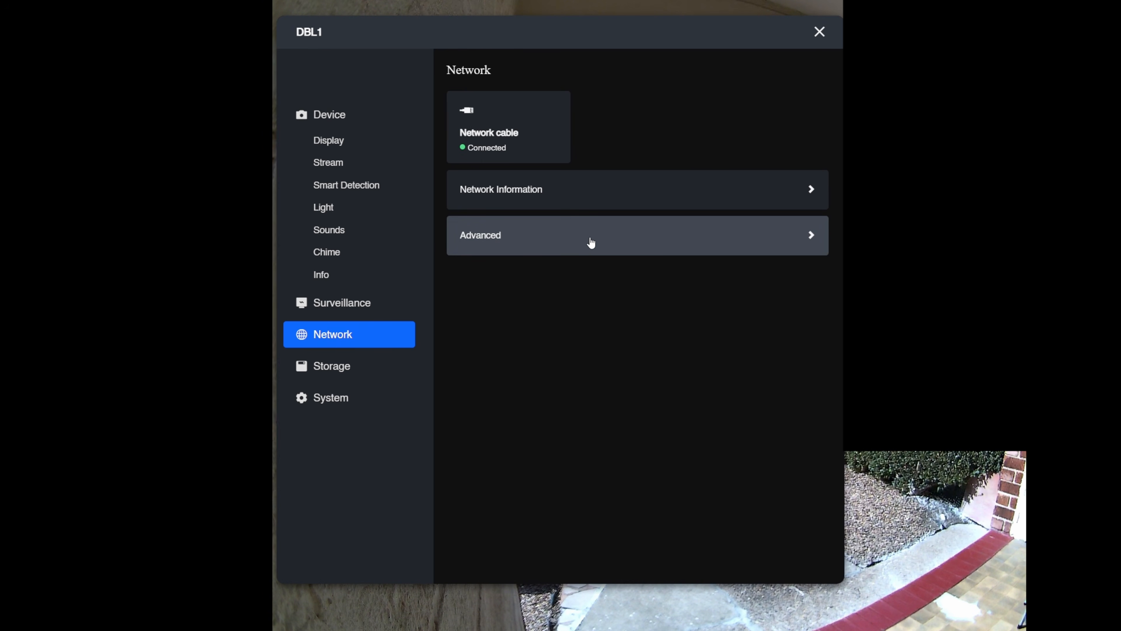
left_click(590, 239)
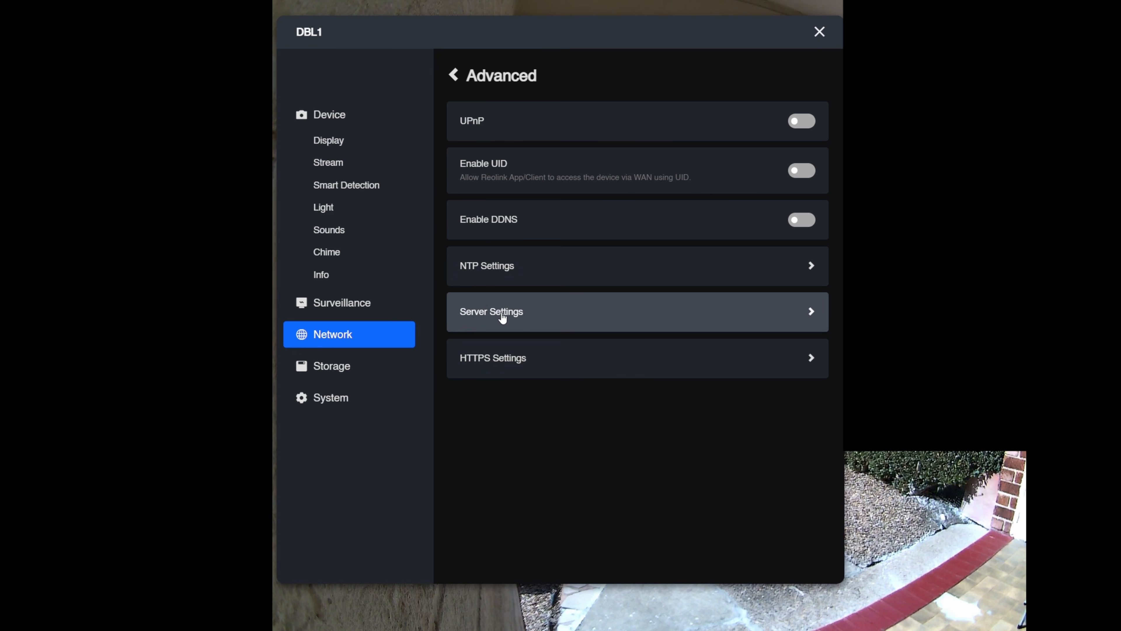
left_click(503, 318)
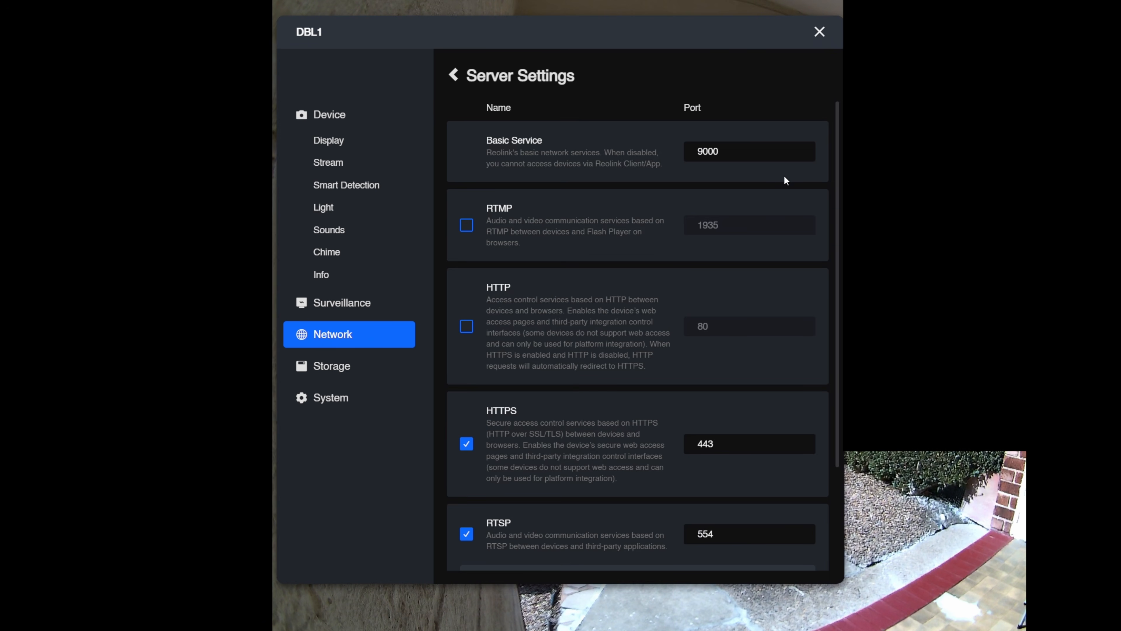
scroll(760, 248, "down", 3)
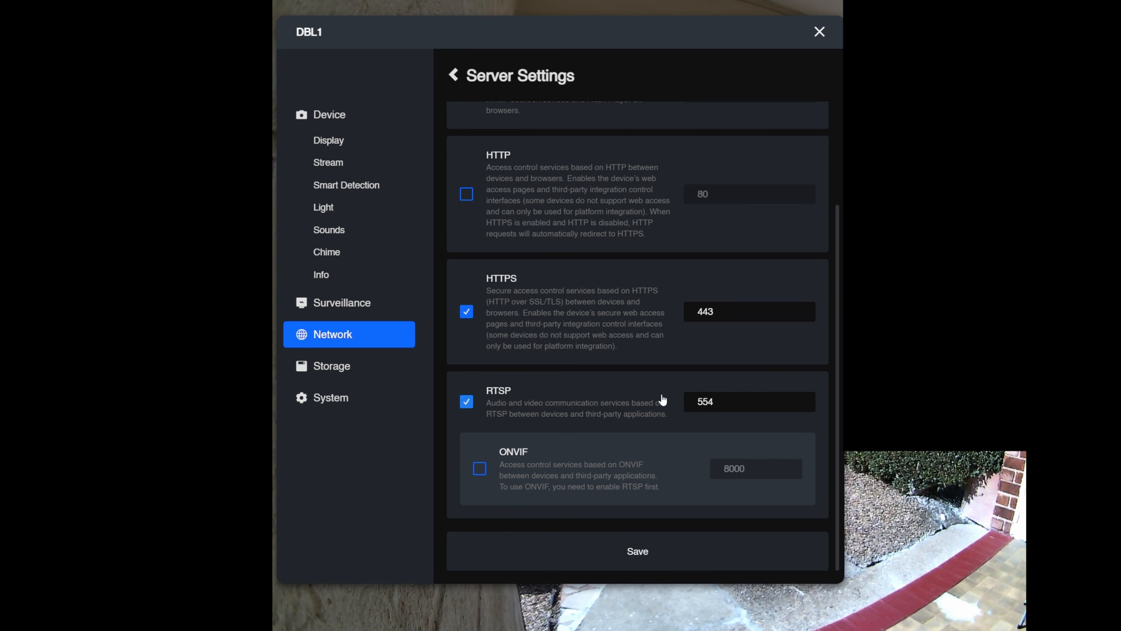
left_click(641, 557)
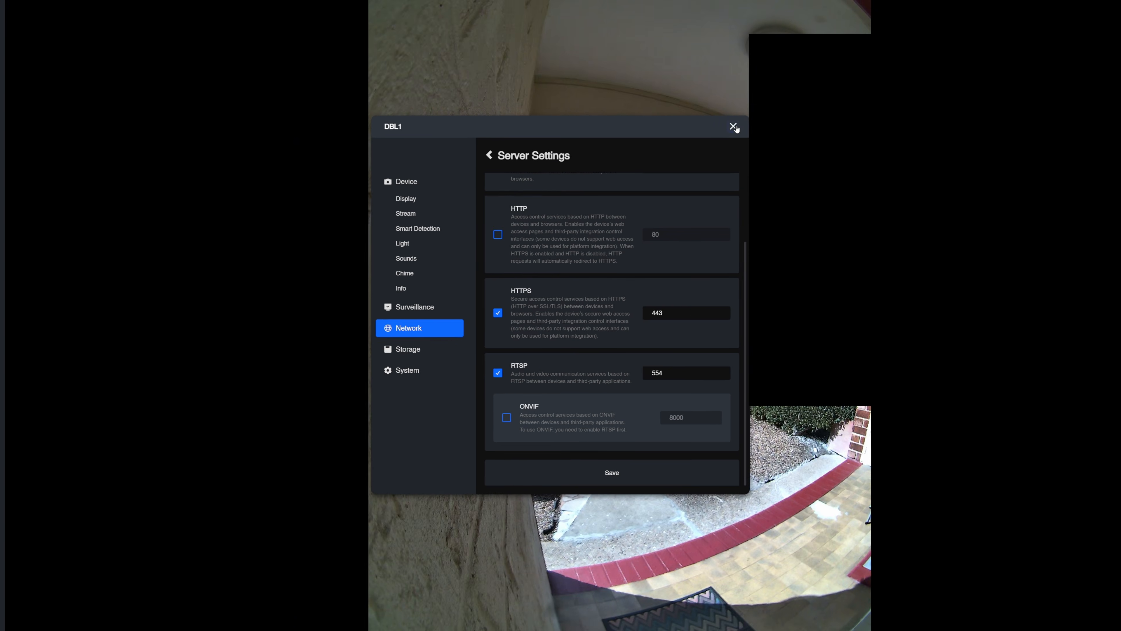
left_click(801, 52)
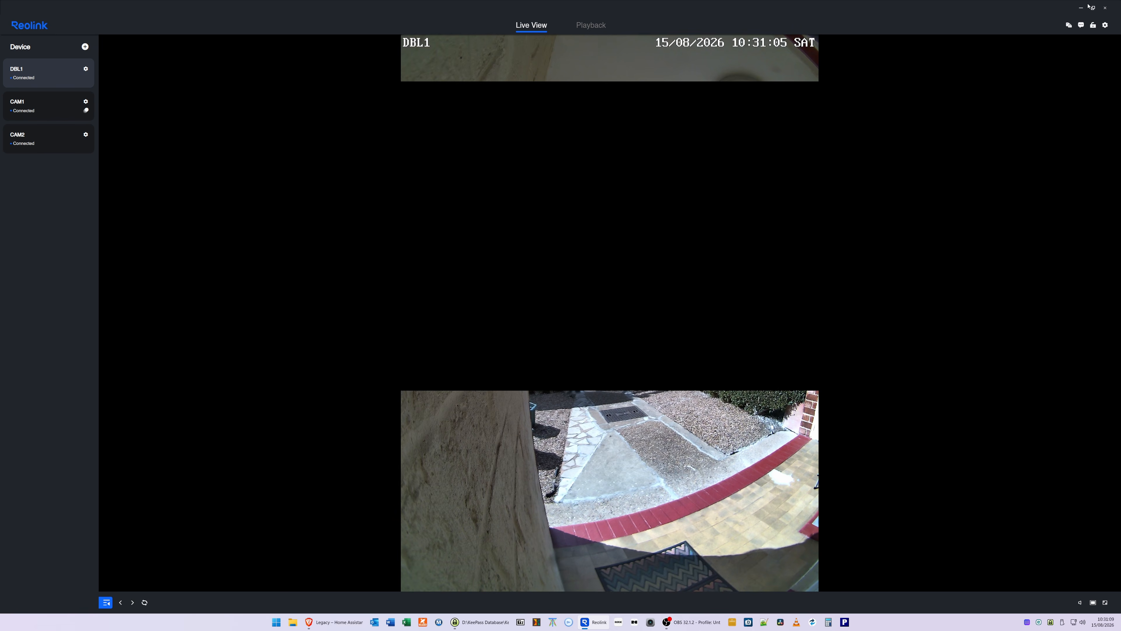
left_click(1106, 8)
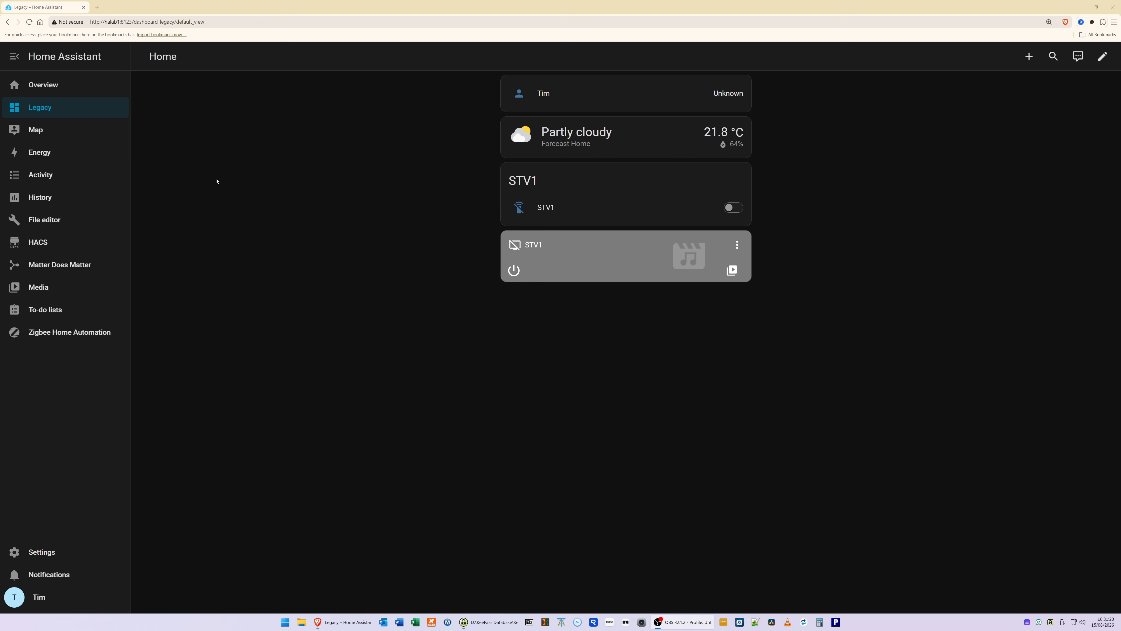
left_click(49, 92)
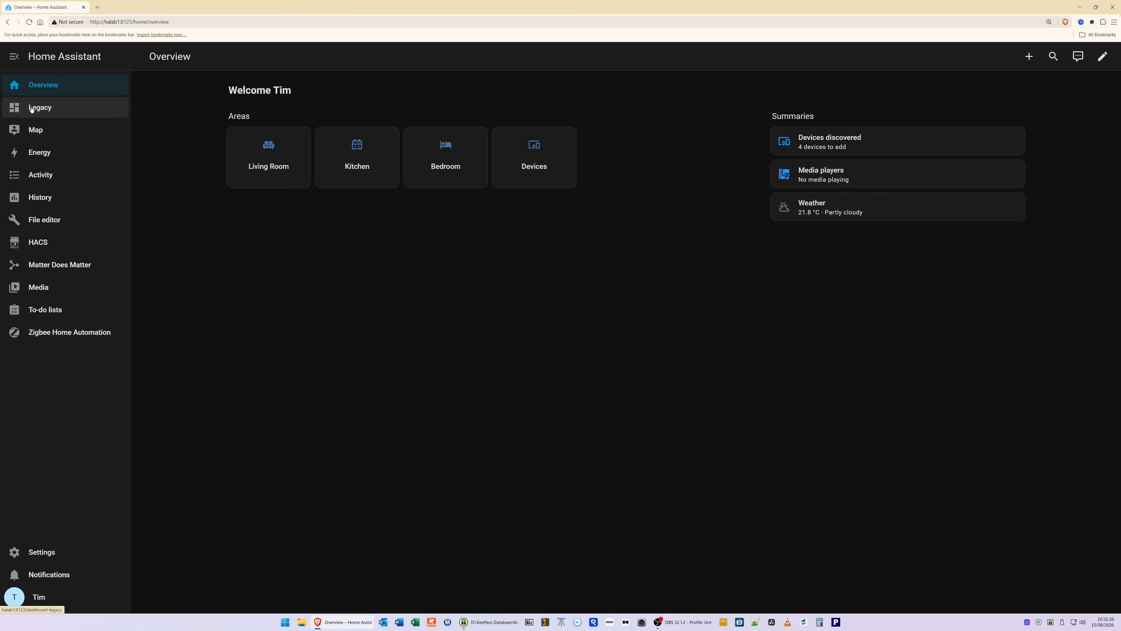
left_click(31, 109)
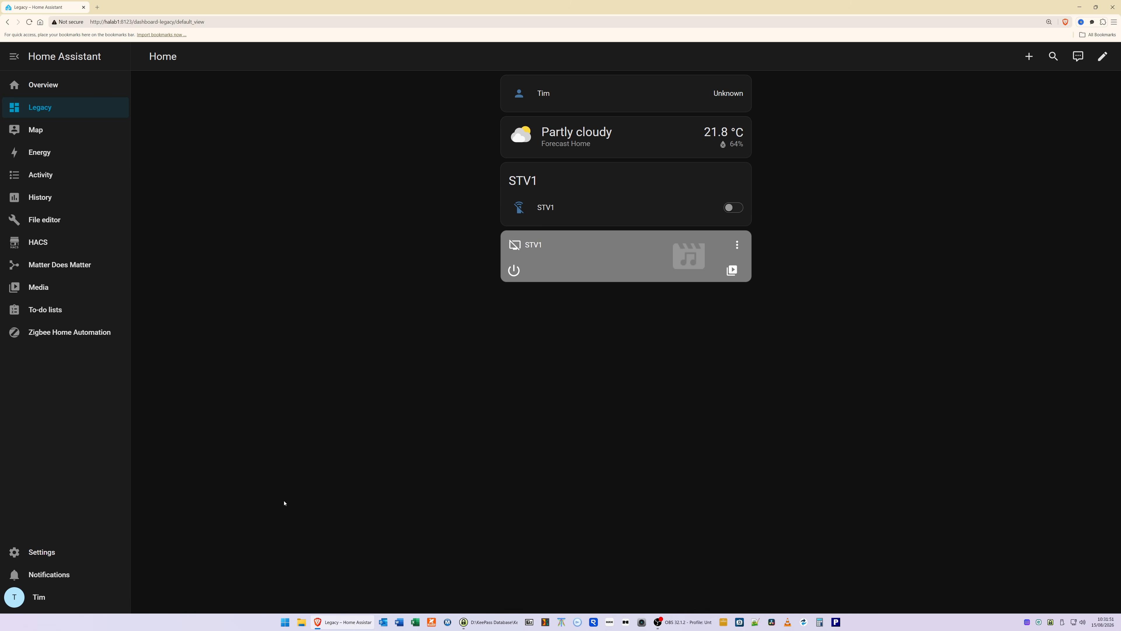
- Start setting up a new Reolink integration among Home Assistant's devices and services
left_click(43, 556)
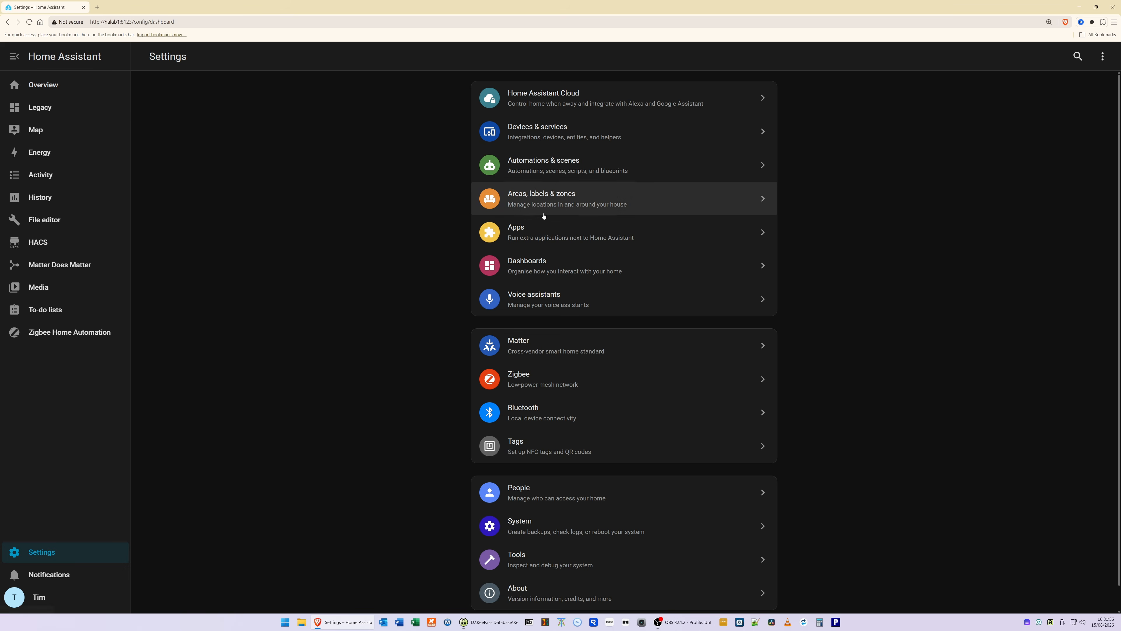
left_click(576, 132)
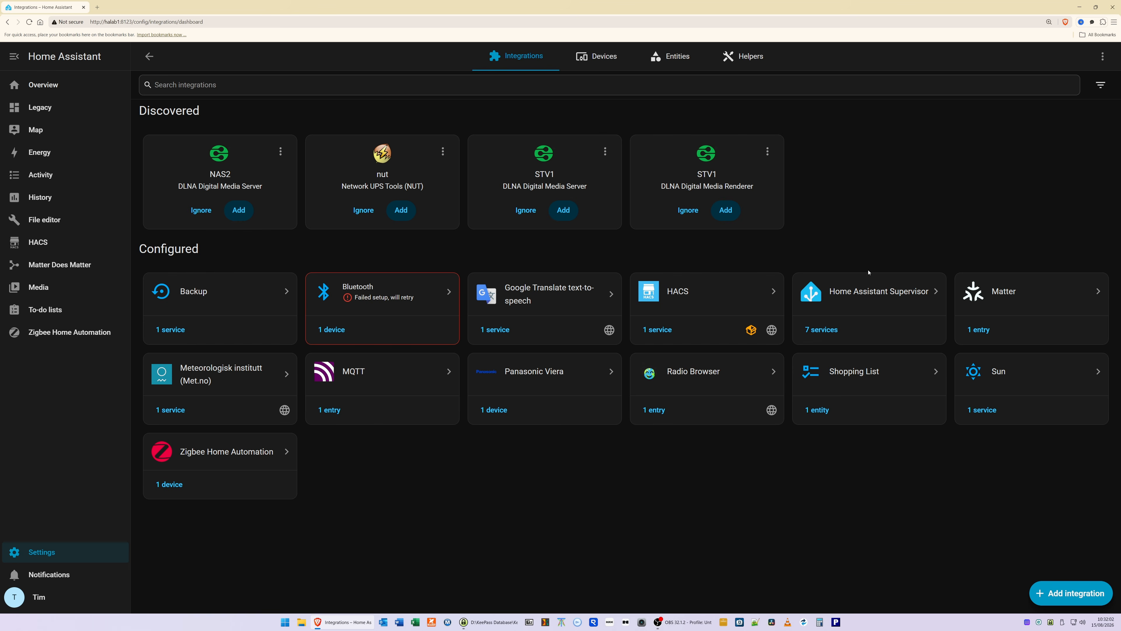
left_click(1059, 593)
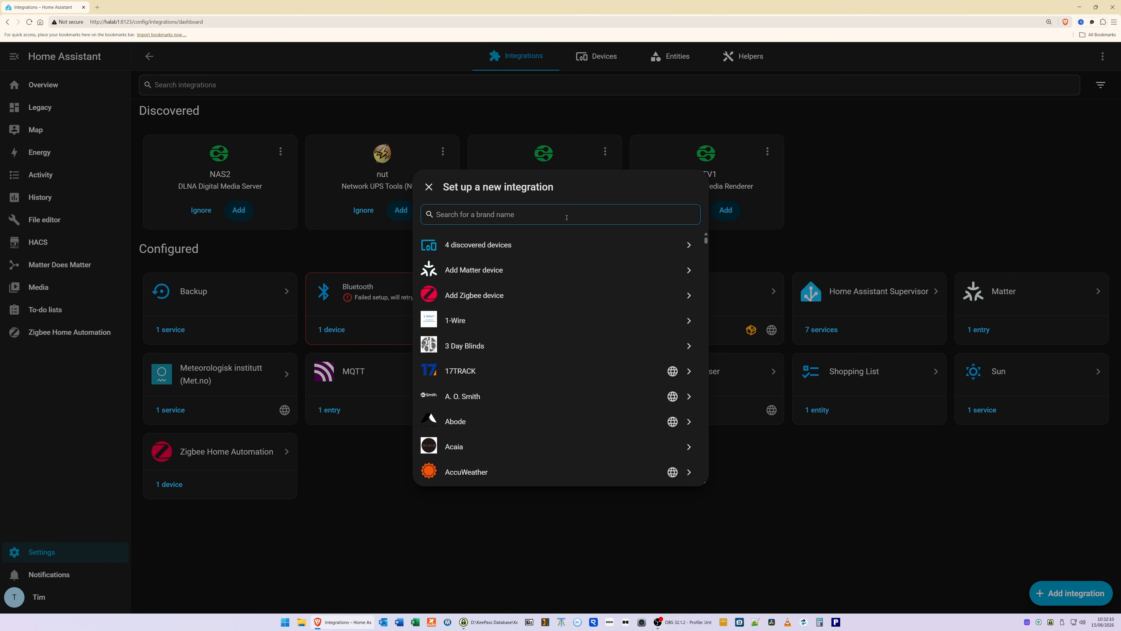
type("reolink")
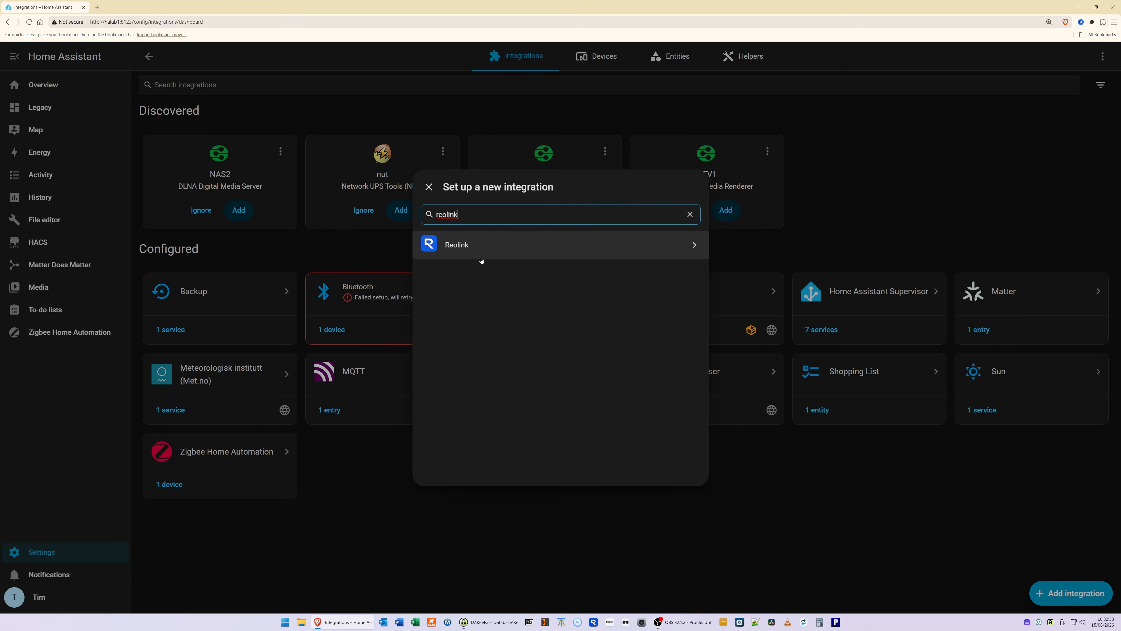
left_click(439, 251)
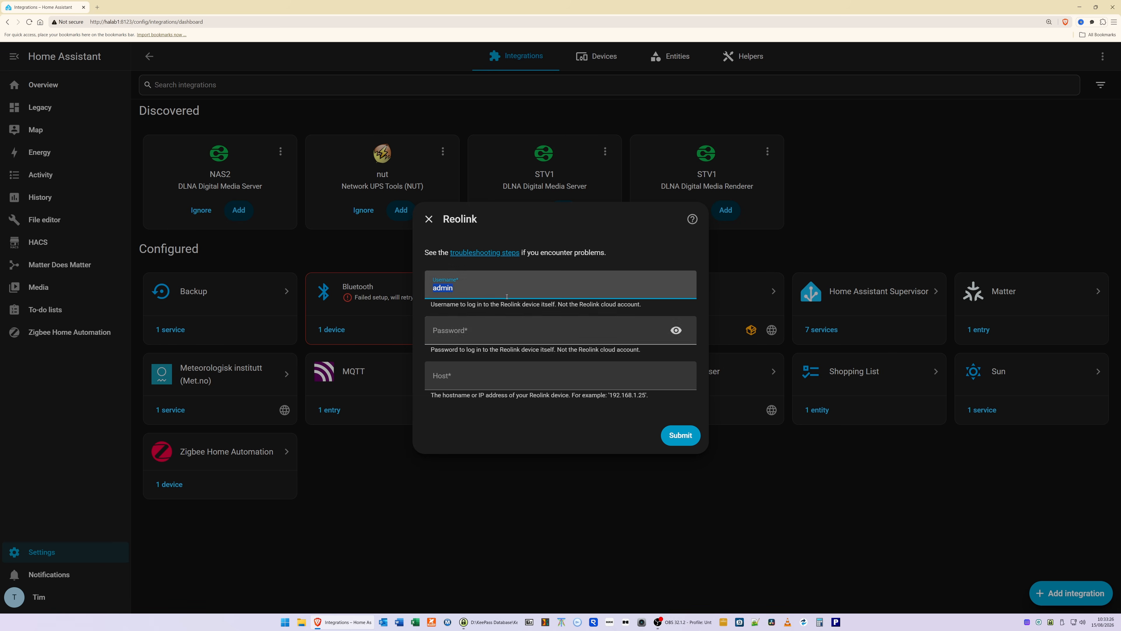
- Connect the integration to host 192.168.2.116 with the device password, and finish setup without assigning areas to the doorbell and chime
left_click(510, 335)
key("ctrl+v")
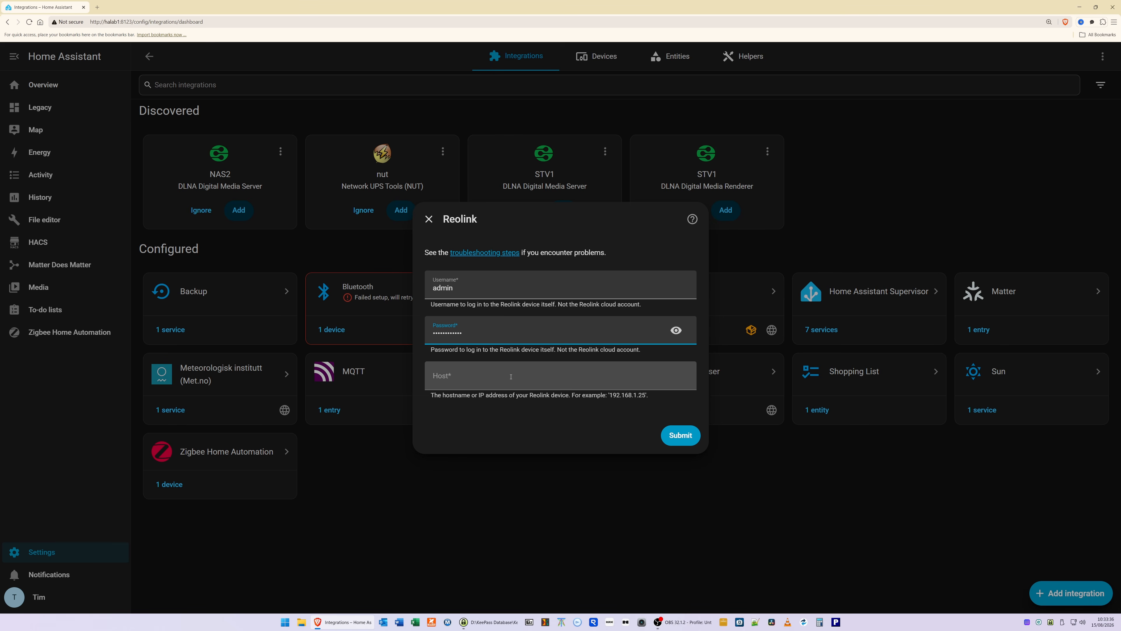
left_click(512, 379)
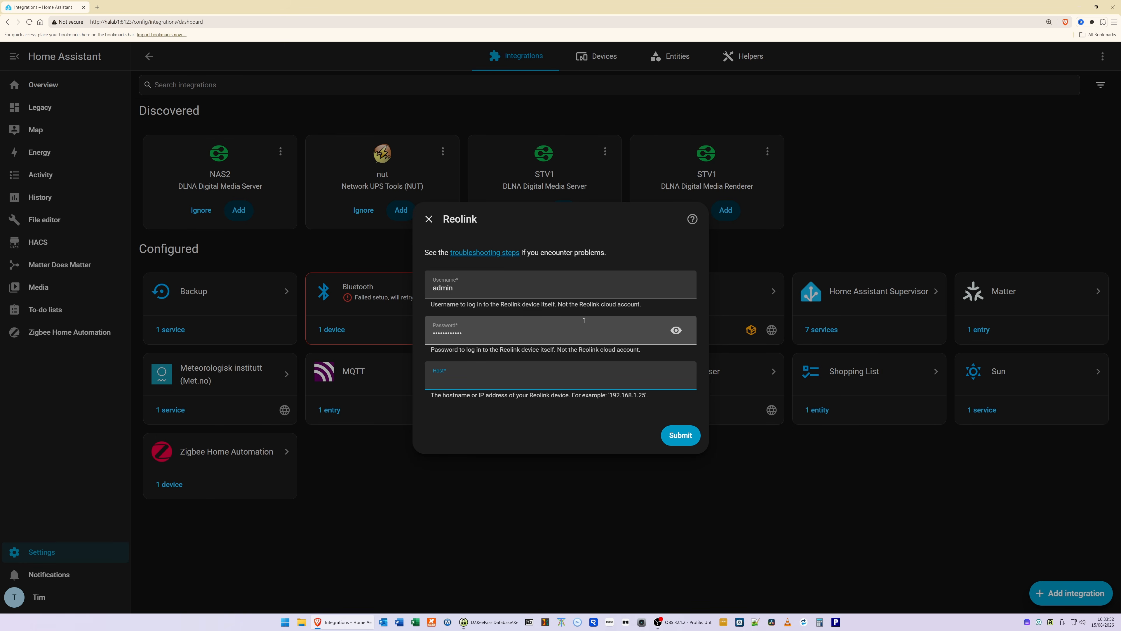
type("192.168.2.116")
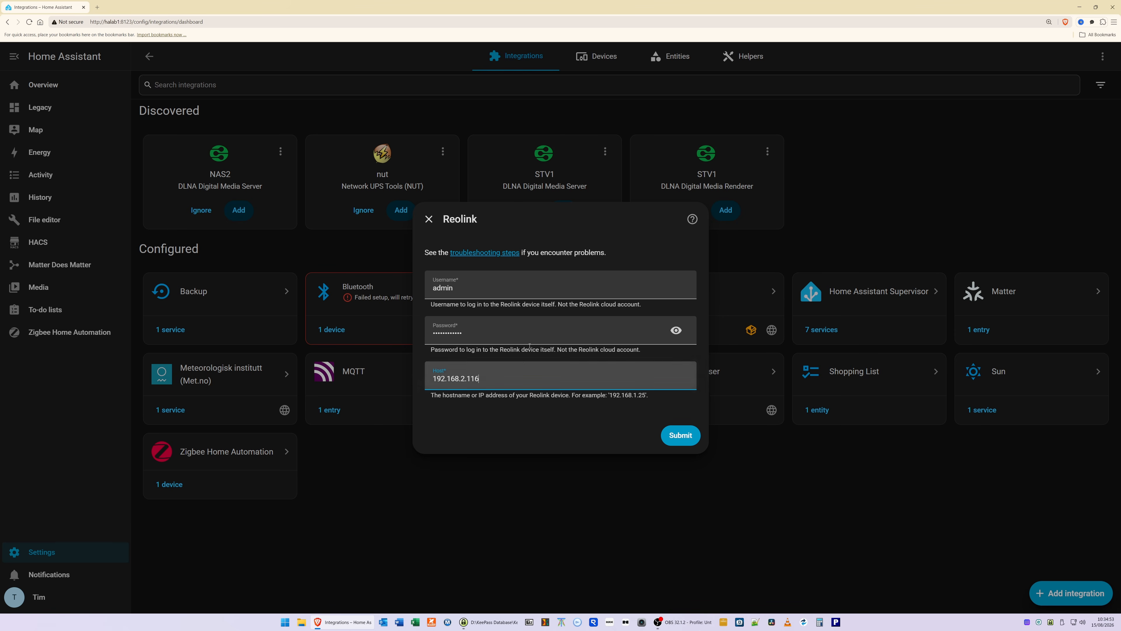
left_click(685, 438)
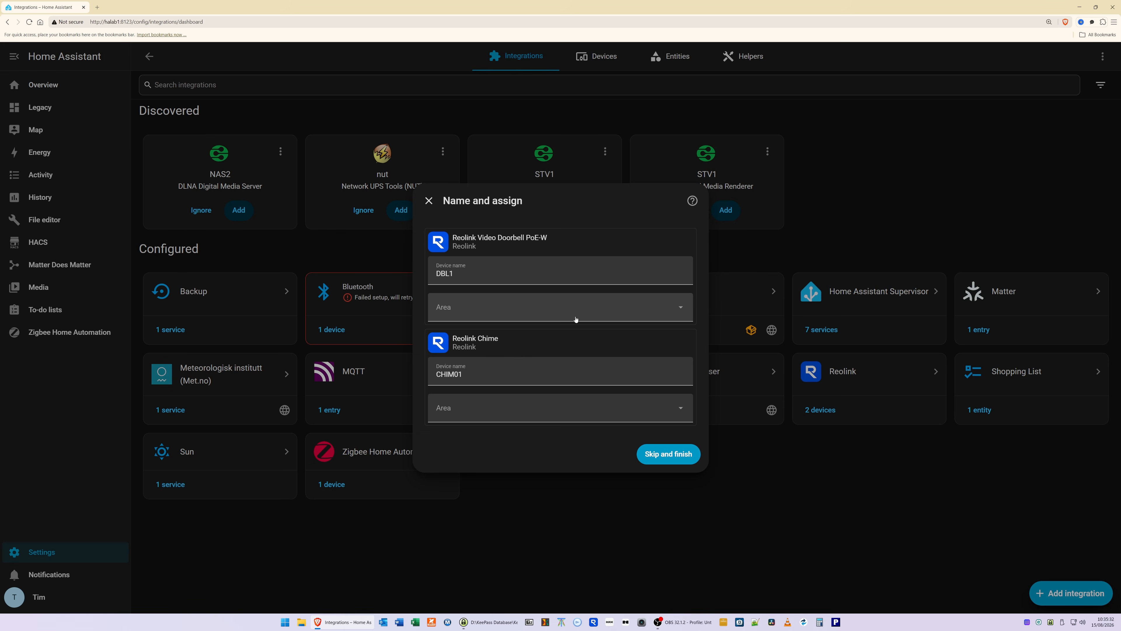
left_click(674, 456)
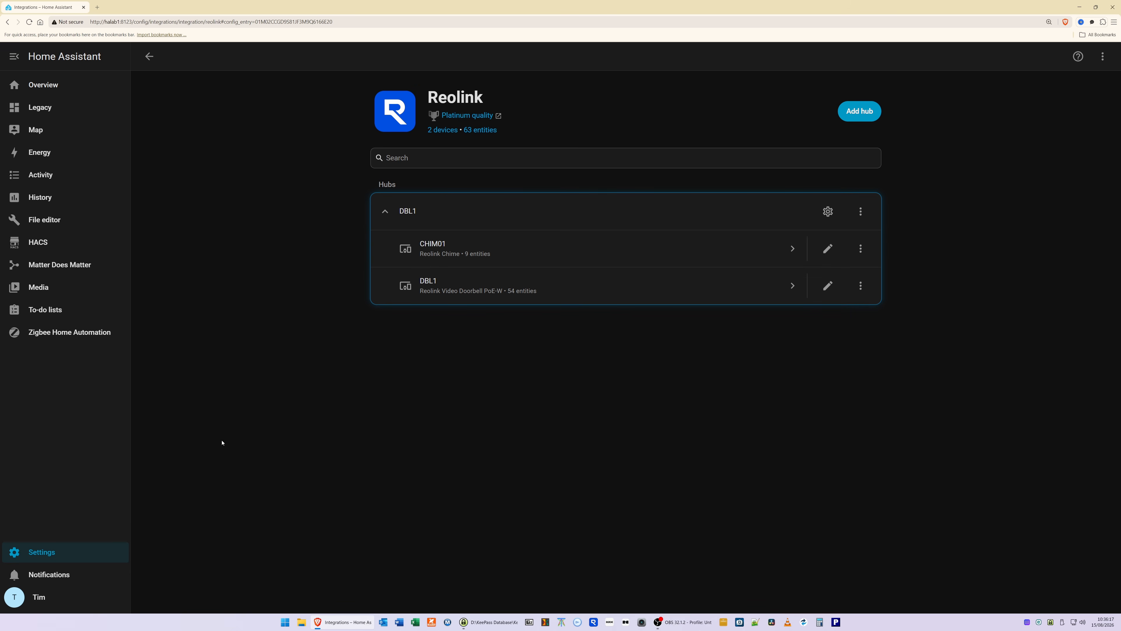
- Start creating a new helper of type Timer in the devices and services settings
left_click(54, 554)
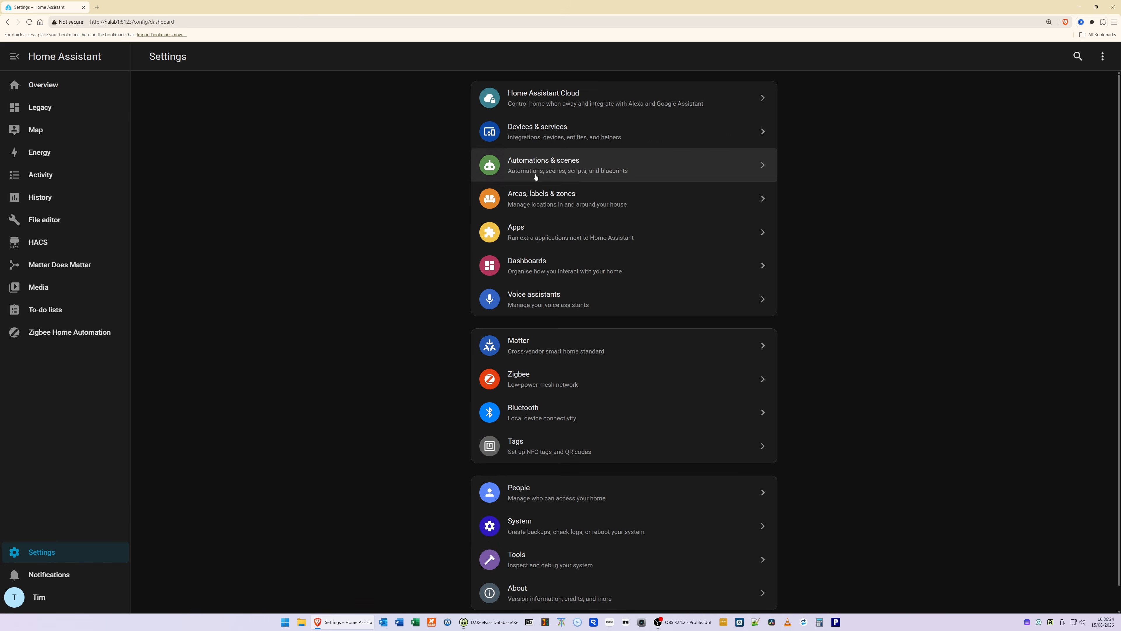
left_click(571, 131)
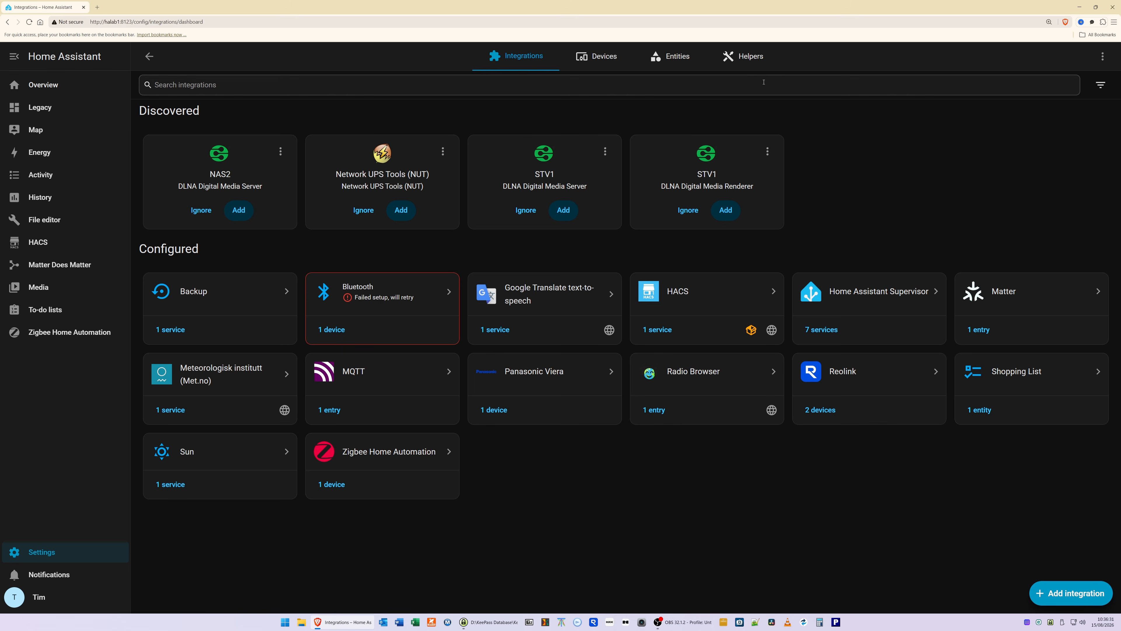
left_click(755, 57)
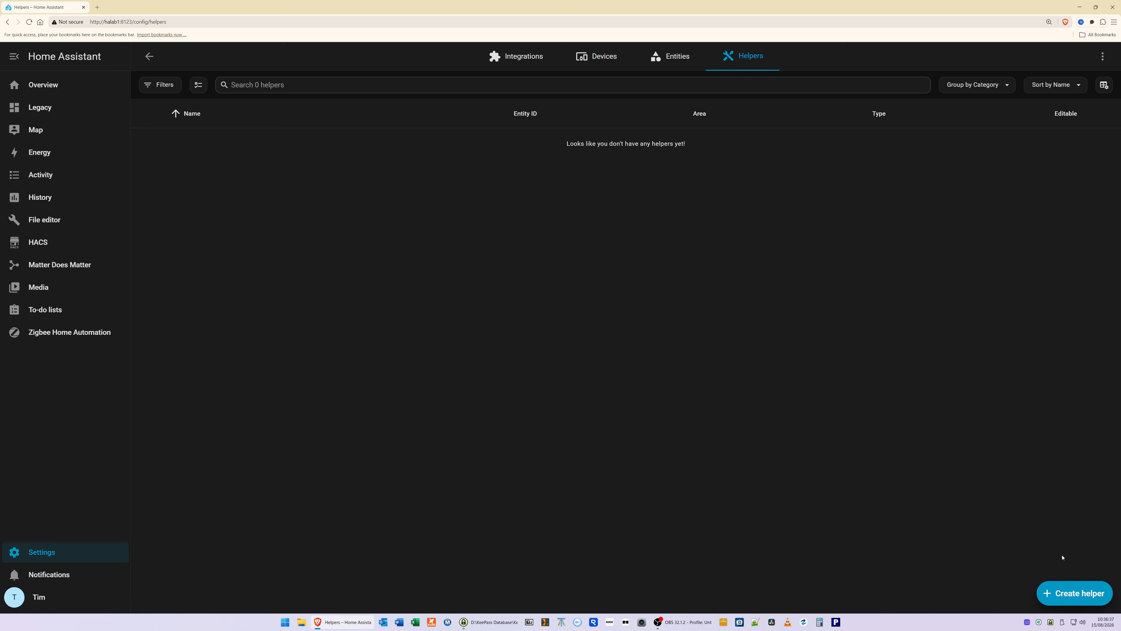
left_click(1085, 595)
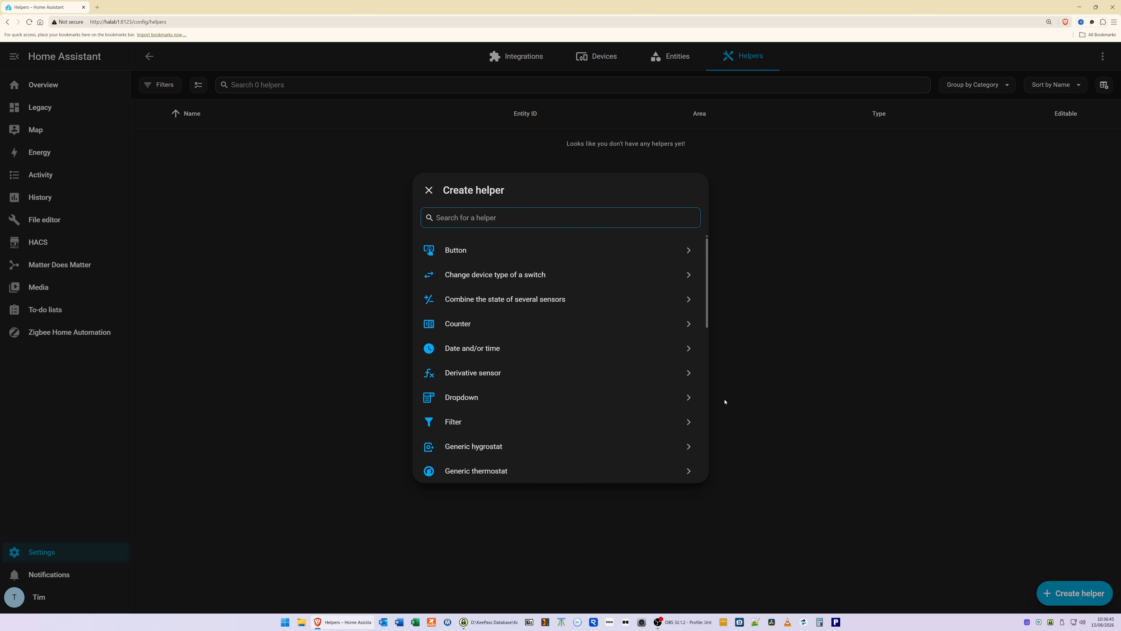
type("timer")
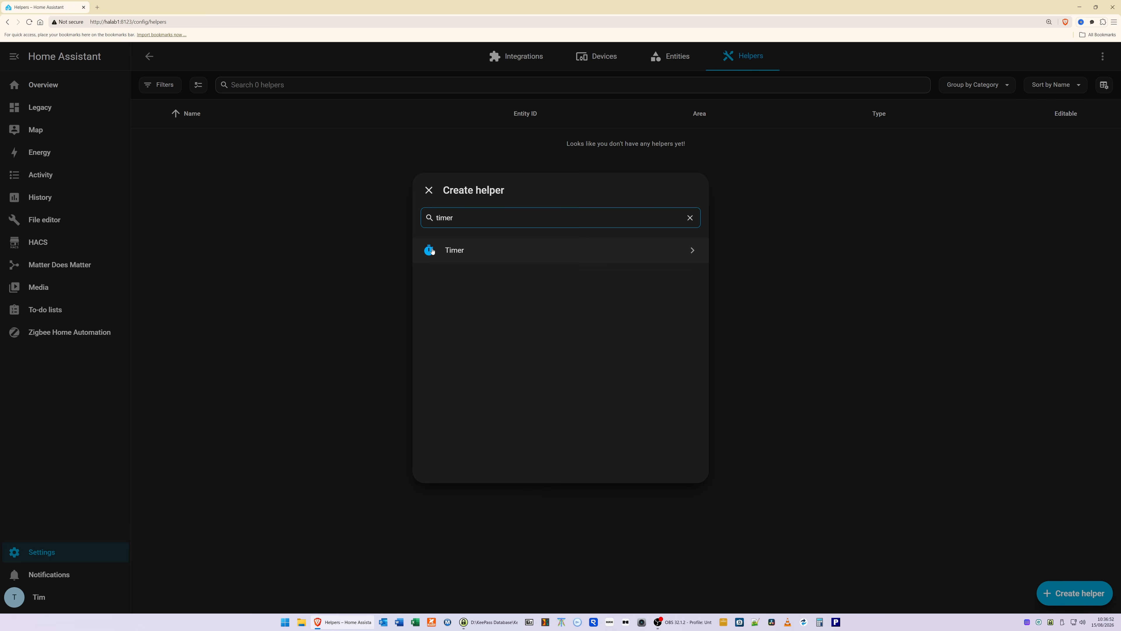
left_click(449, 251)
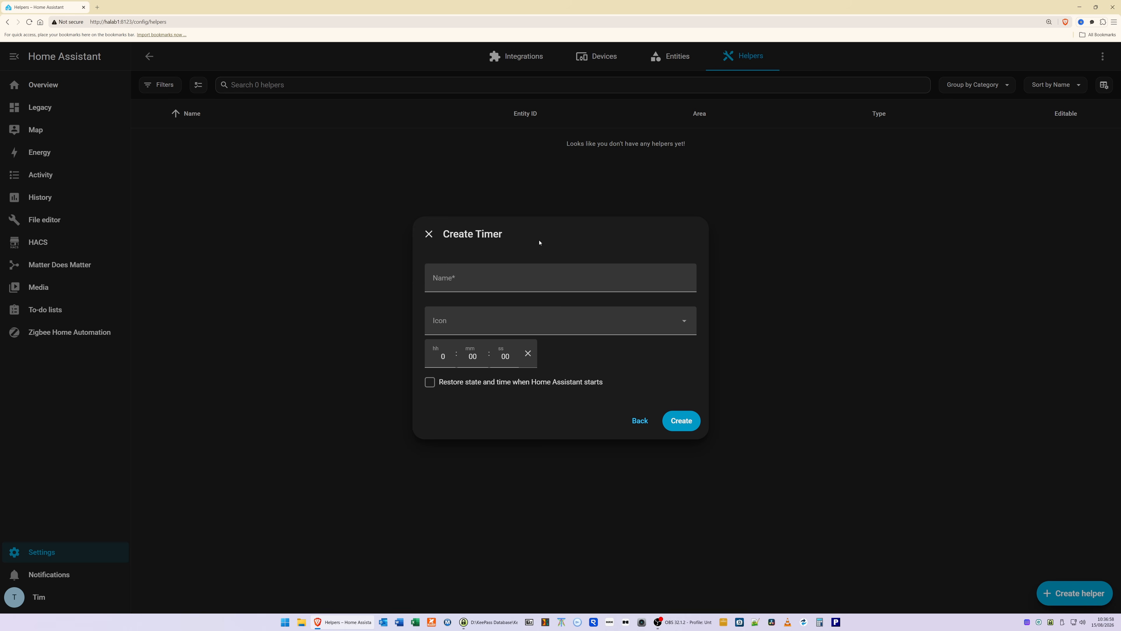
- Create the timer with the name "1 Minute", the icon mdi:timer and a duration of 01 minute
left_click(494, 282)
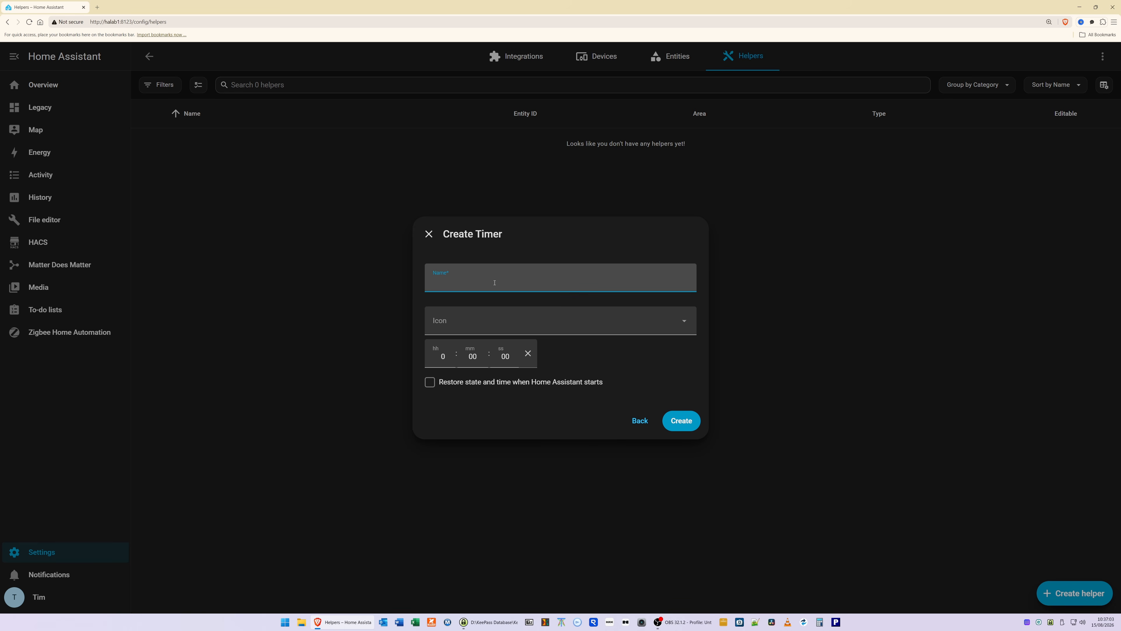
type("1 Minute")
left_click(465, 329)
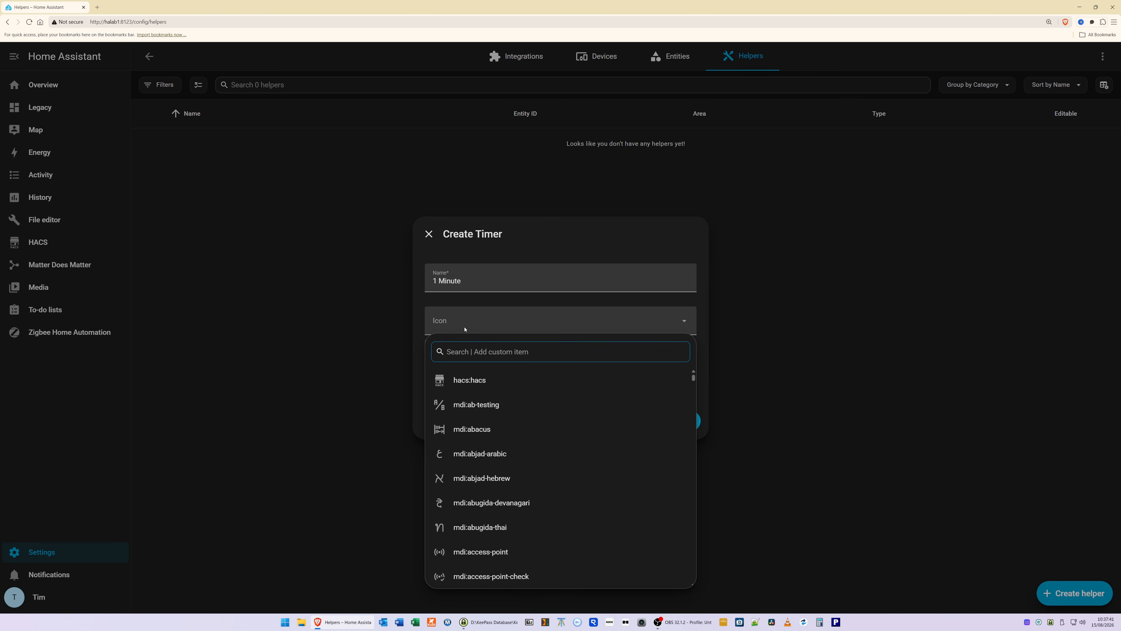
type("timer")
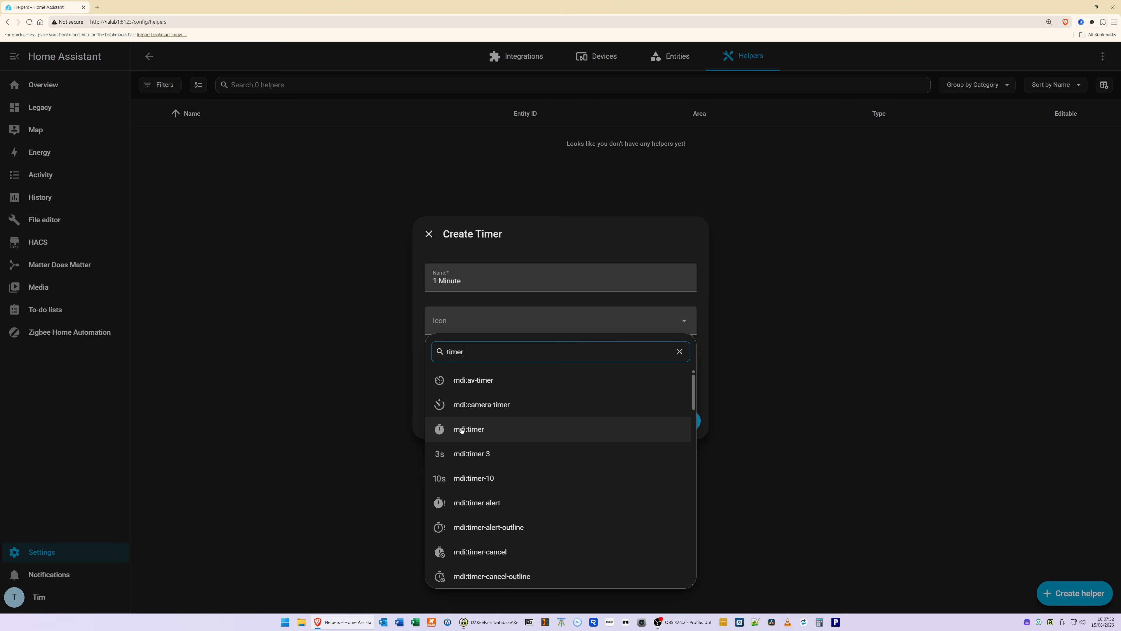
left_click(442, 434)
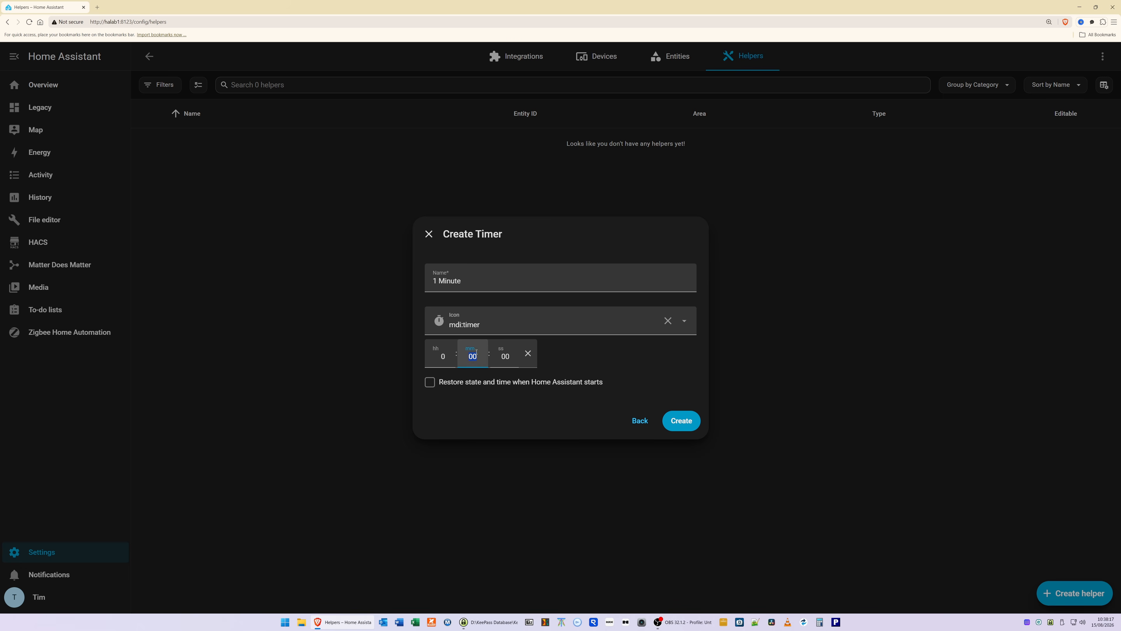
type("01")
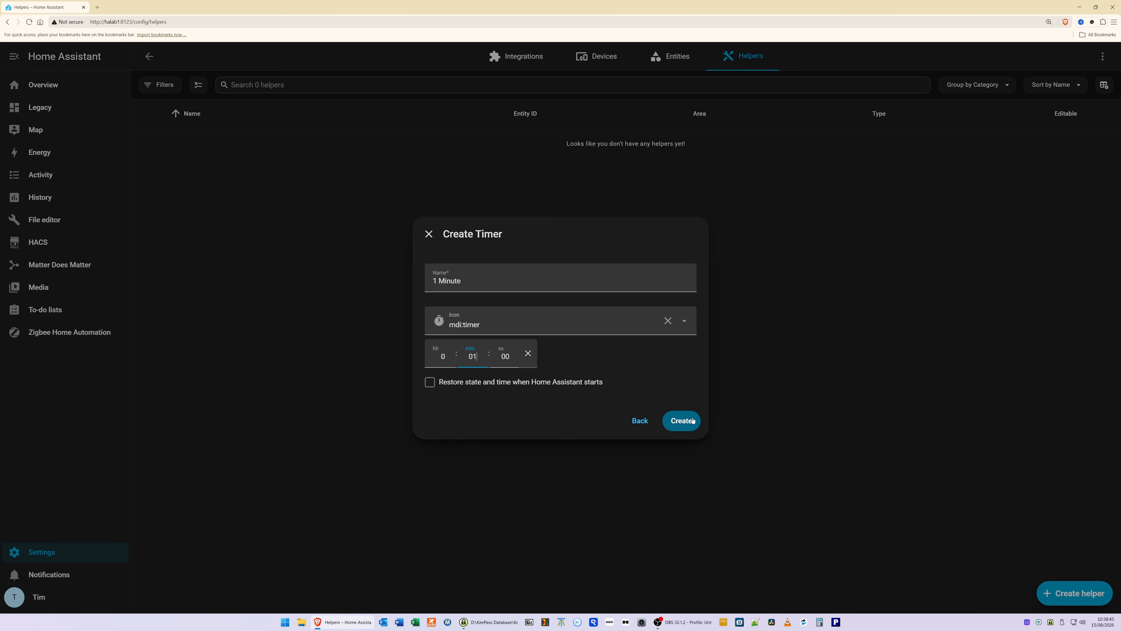
left_click(685, 422)
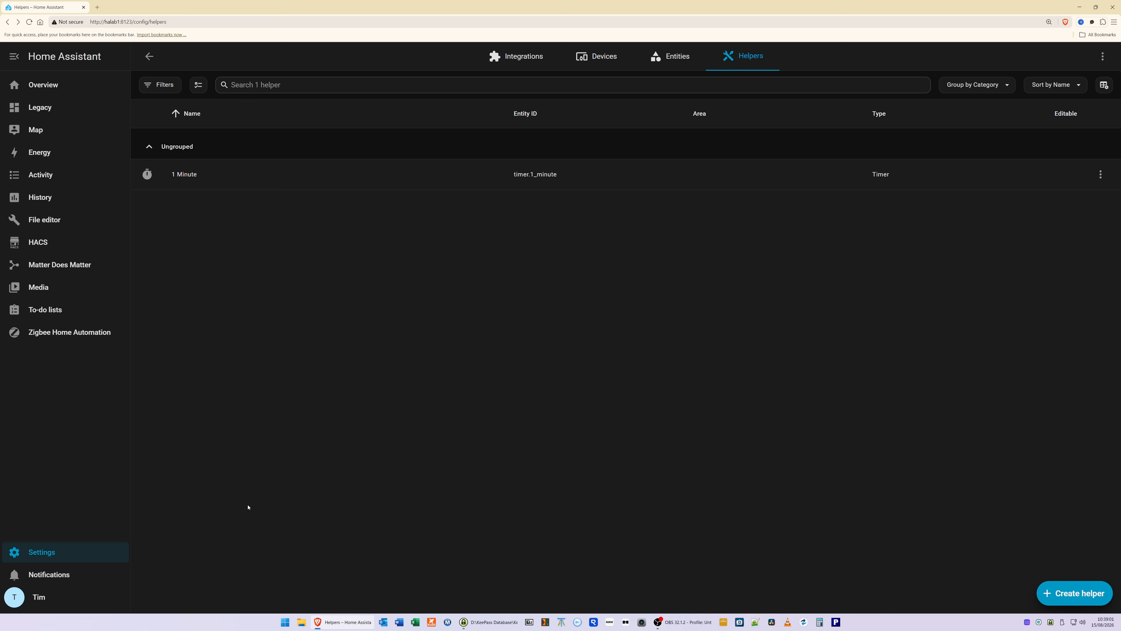
- Start creating a new empty automation from scratch in the automations and scenes settings
left_click(38, 560)
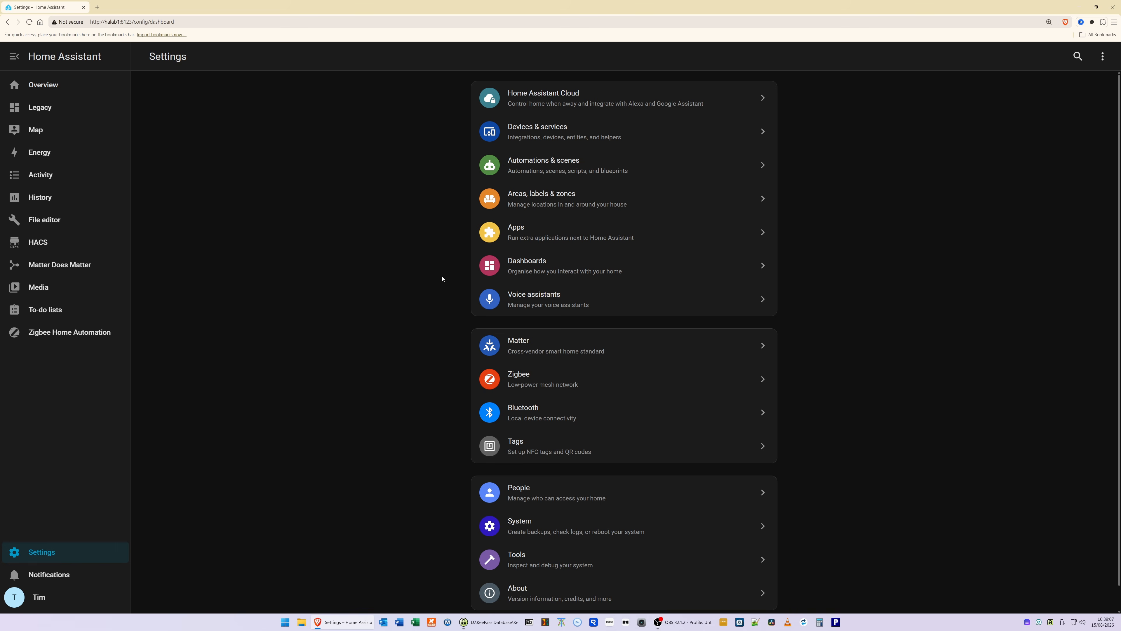
left_click(545, 164)
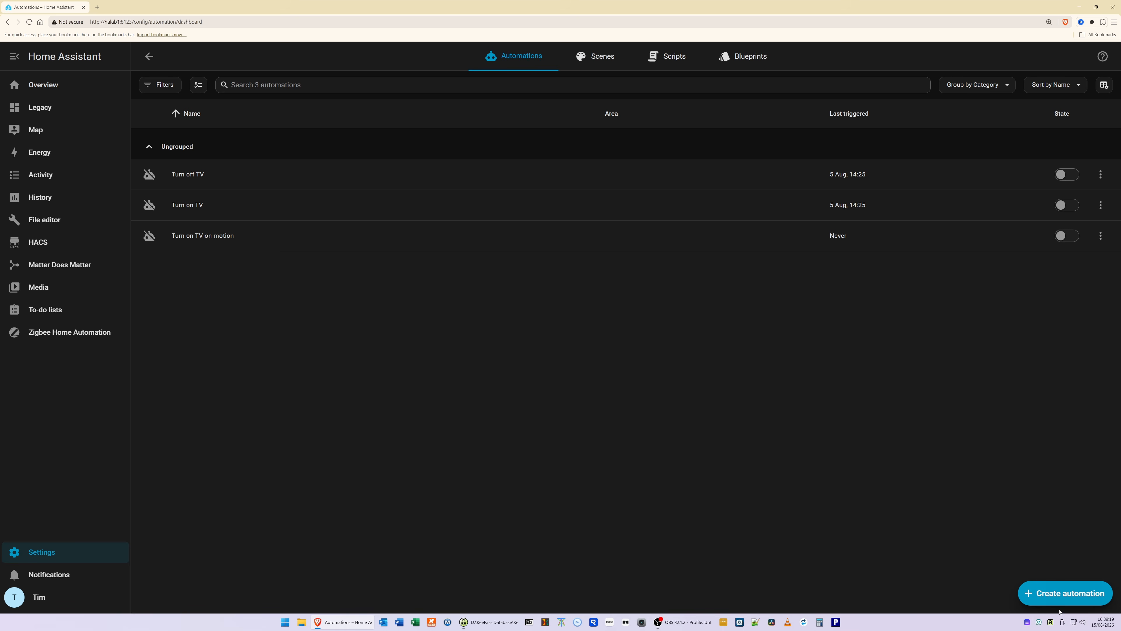
left_click(1052, 600)
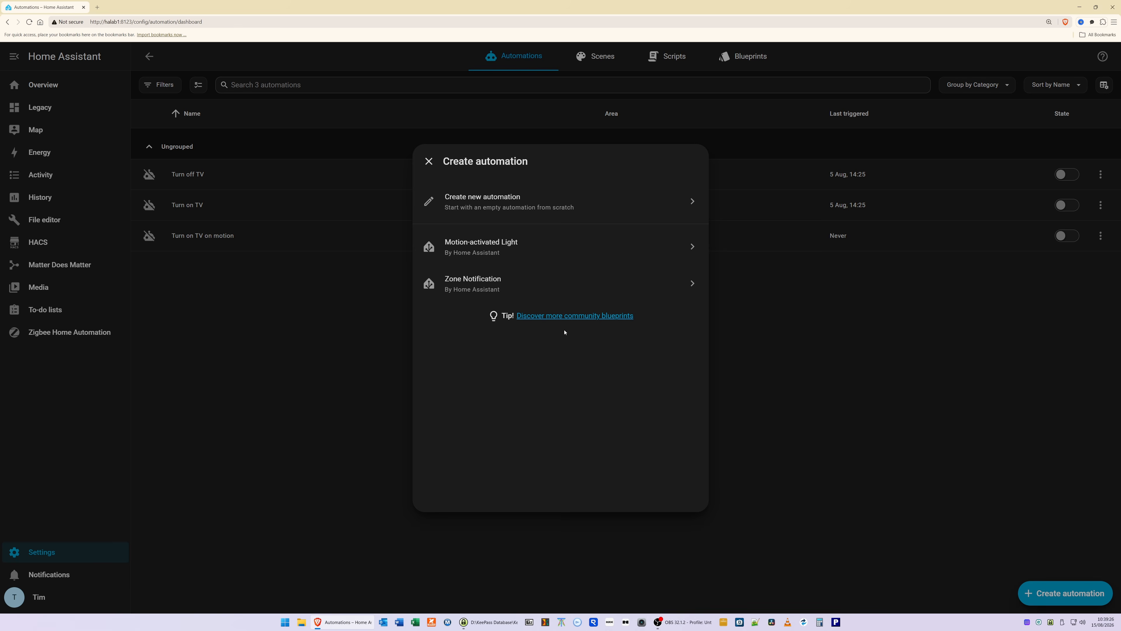
left_click(489, 200)
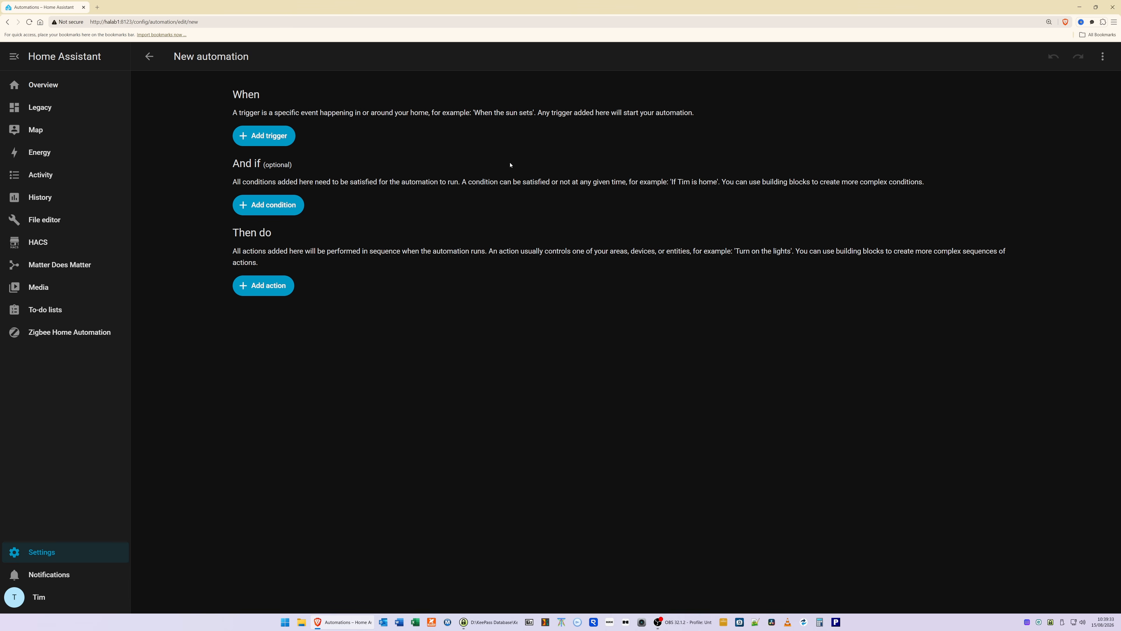
- Add a state trigger that fires when the DBL1 Visitor entity changes to On
left_click(267, 136)
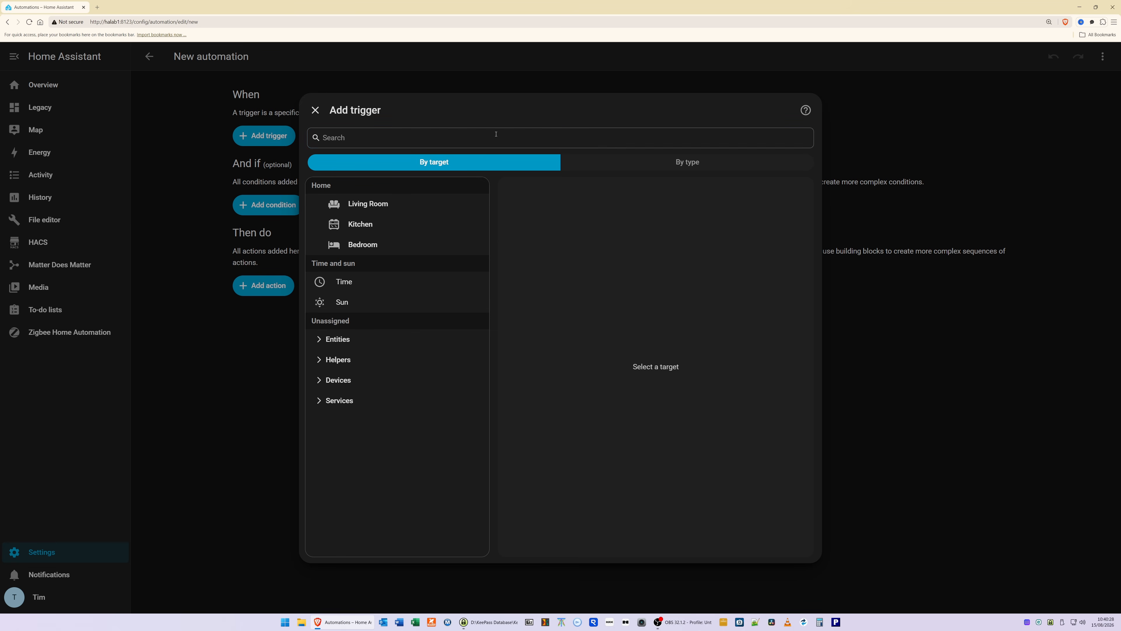
type("visitor")
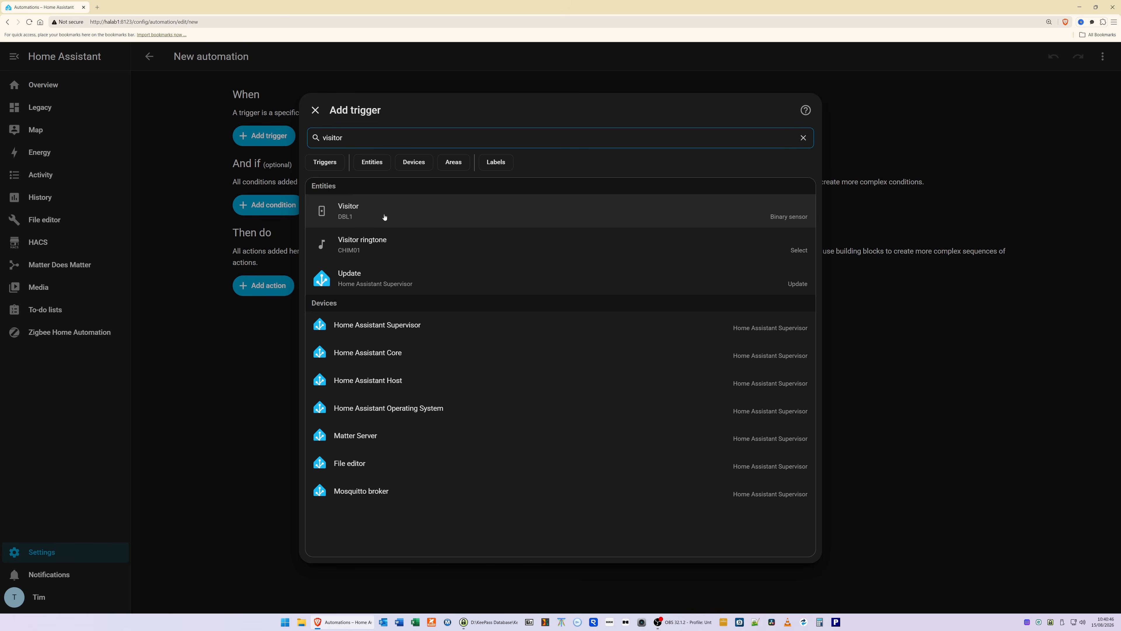
left_click(360, 212)
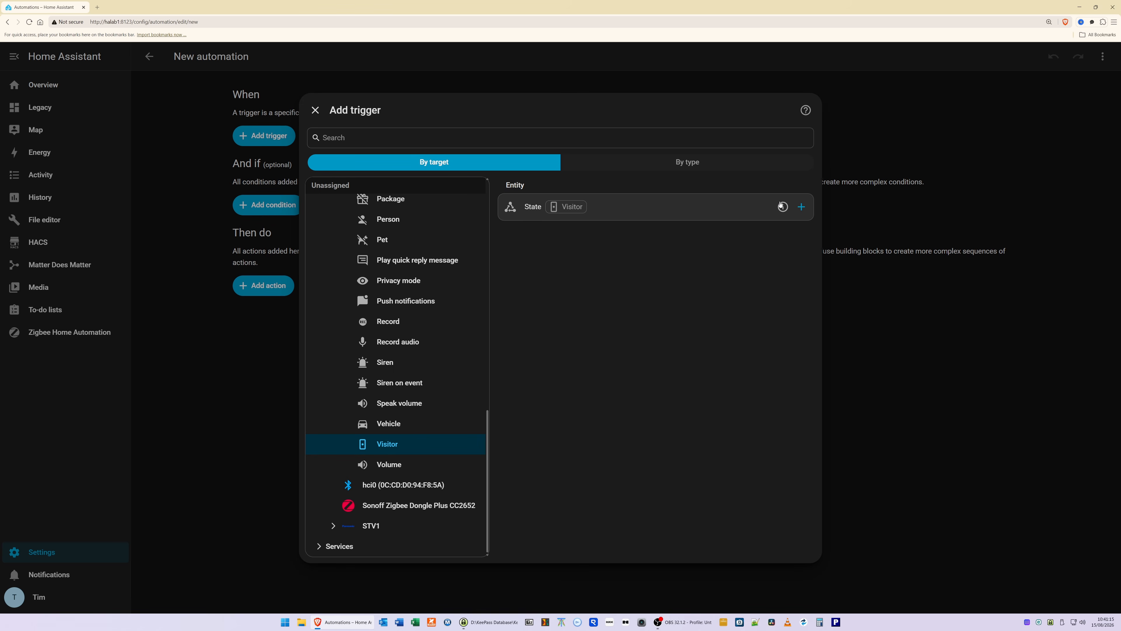
left_click(802, 207)
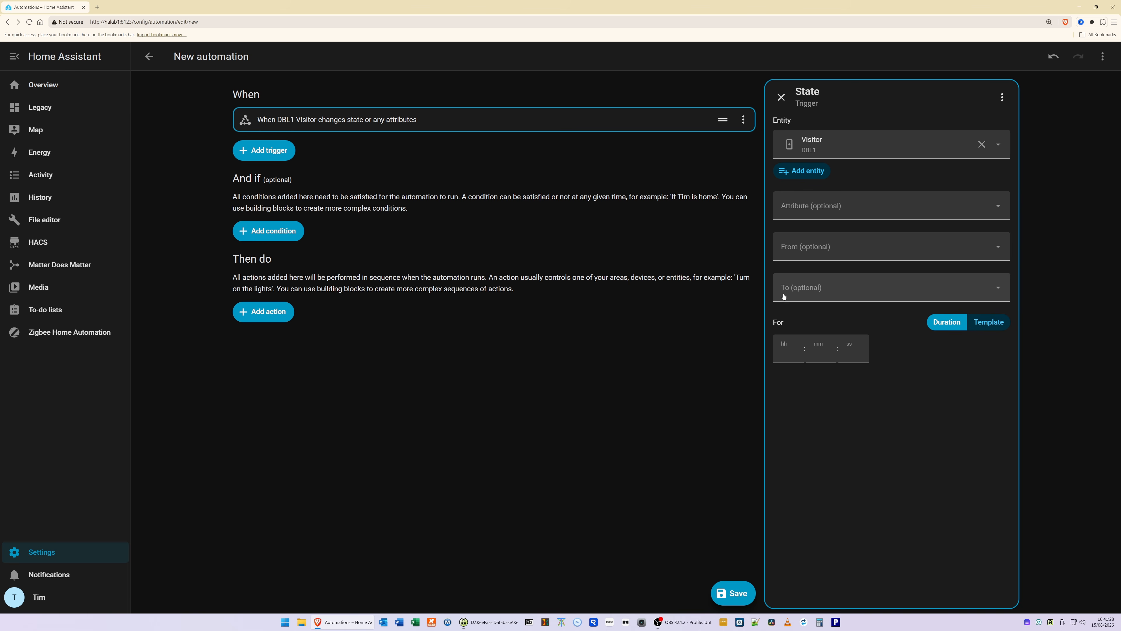
left_click(826, 290)
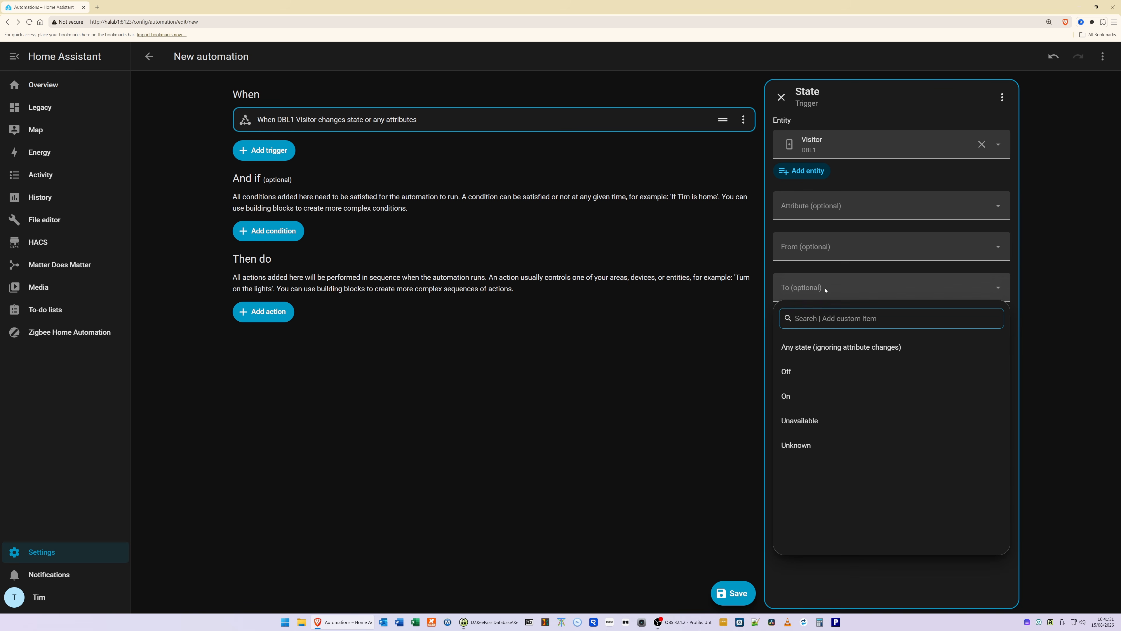
left_click(788, 397)
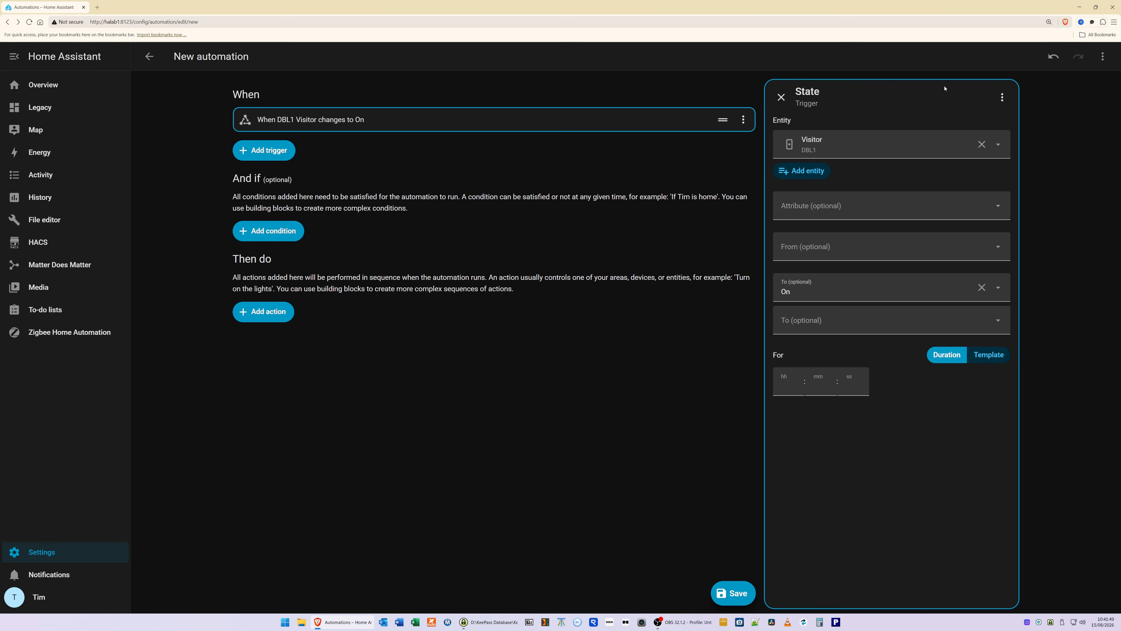
left_click(781, 99)
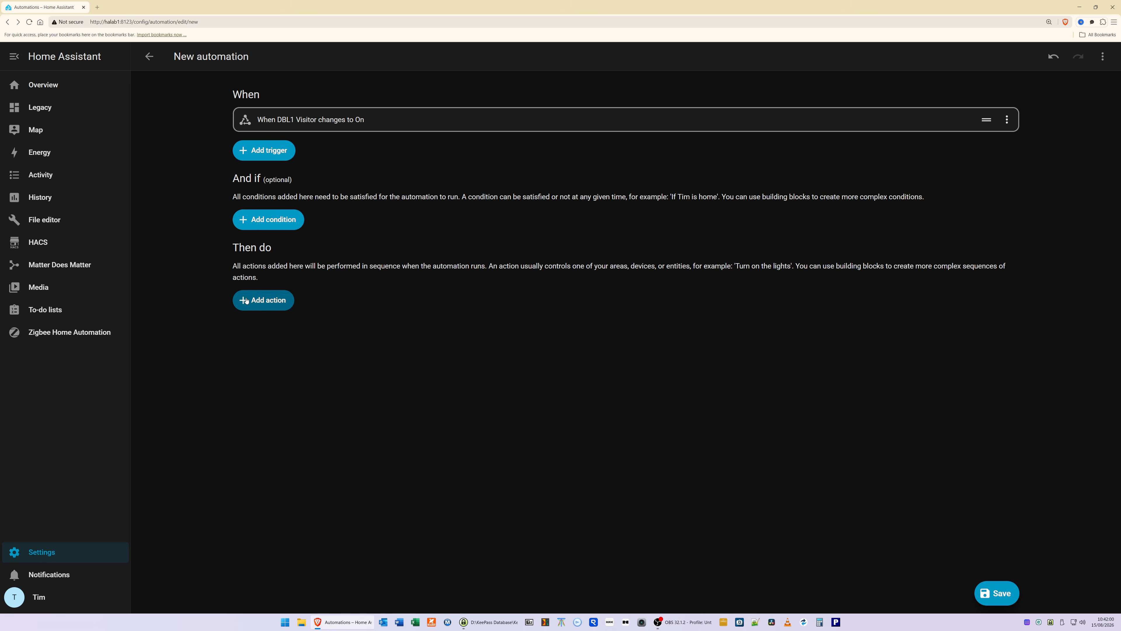
- Add a "Timer: Start timer" action to the automation with the 1 Minute timer as its target
left_click(265, 302)
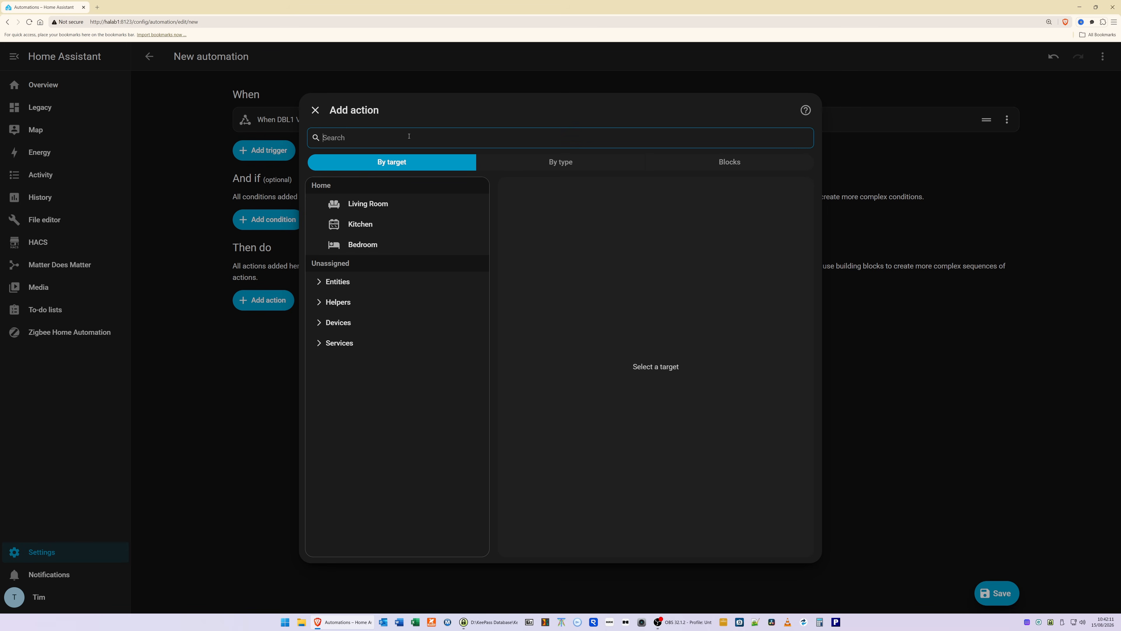
type("timer")
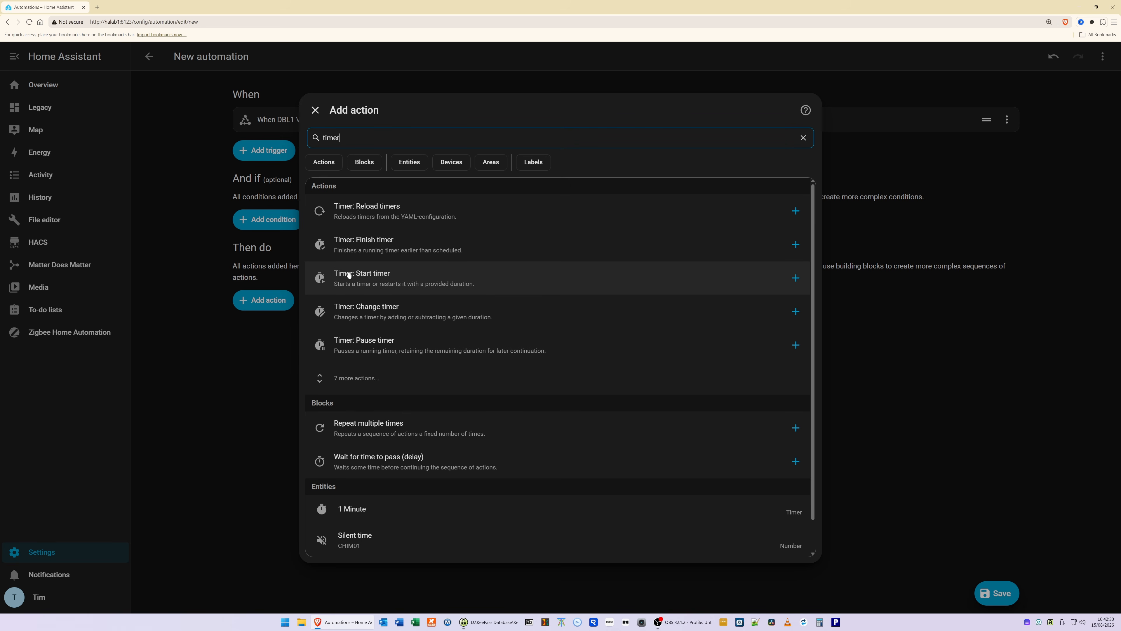
left_click(377, 274)
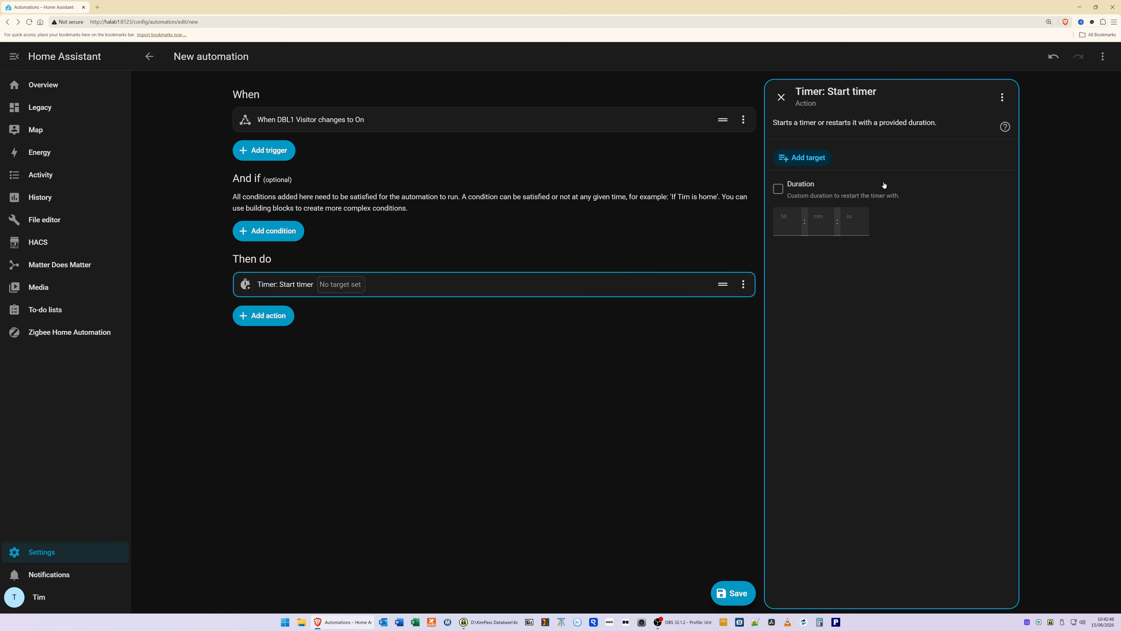
left_click(808, 159)
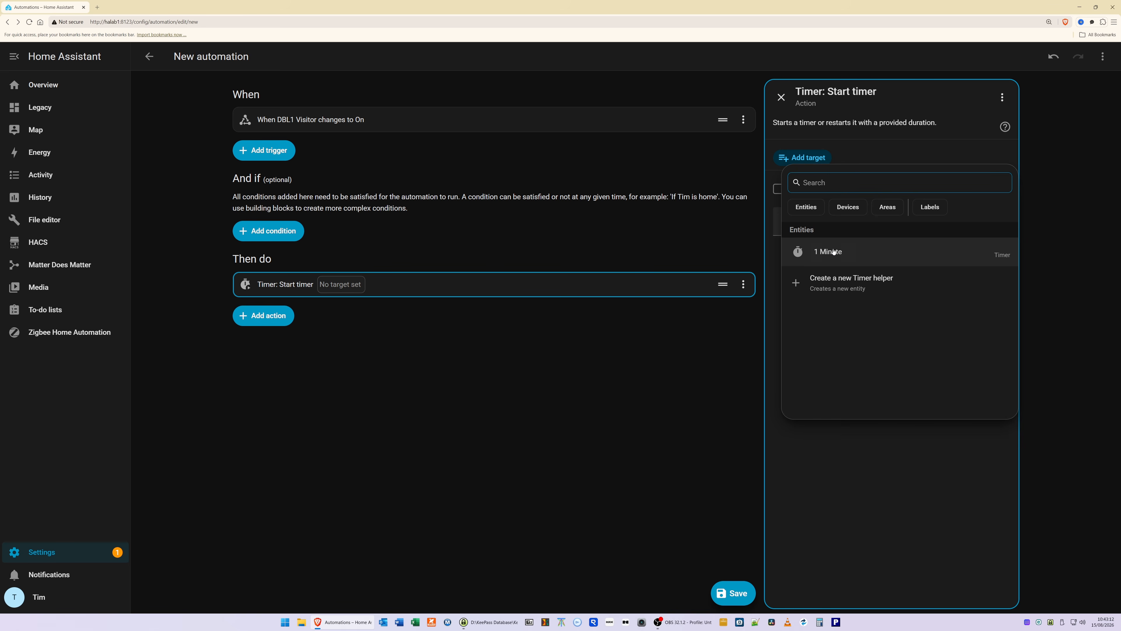
left_click(833, 251)
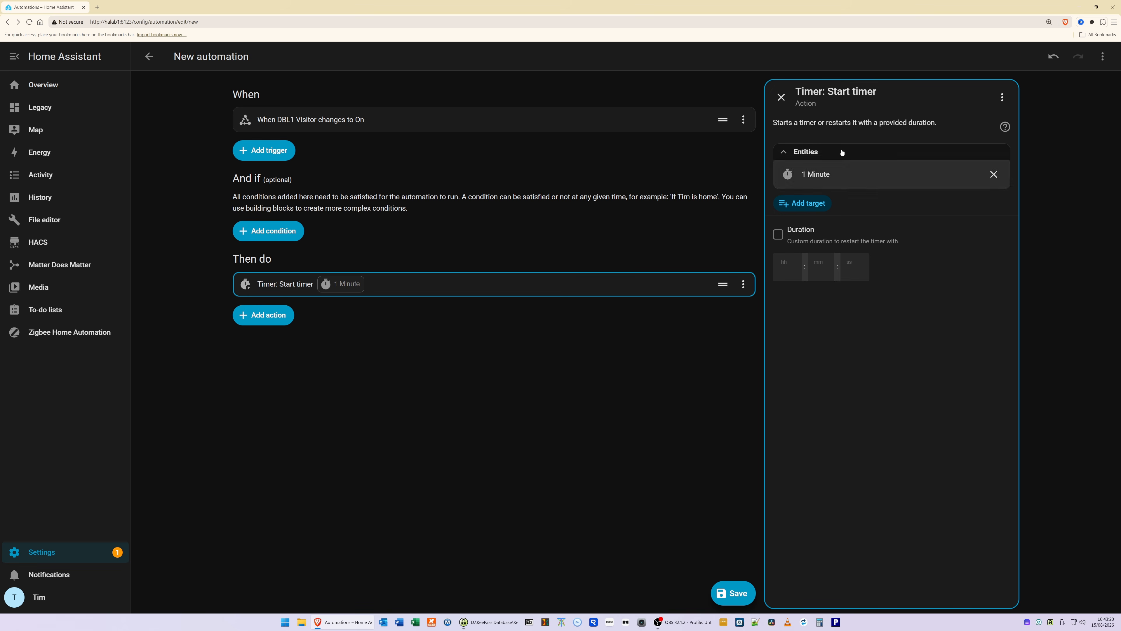
left_click(782, 97)
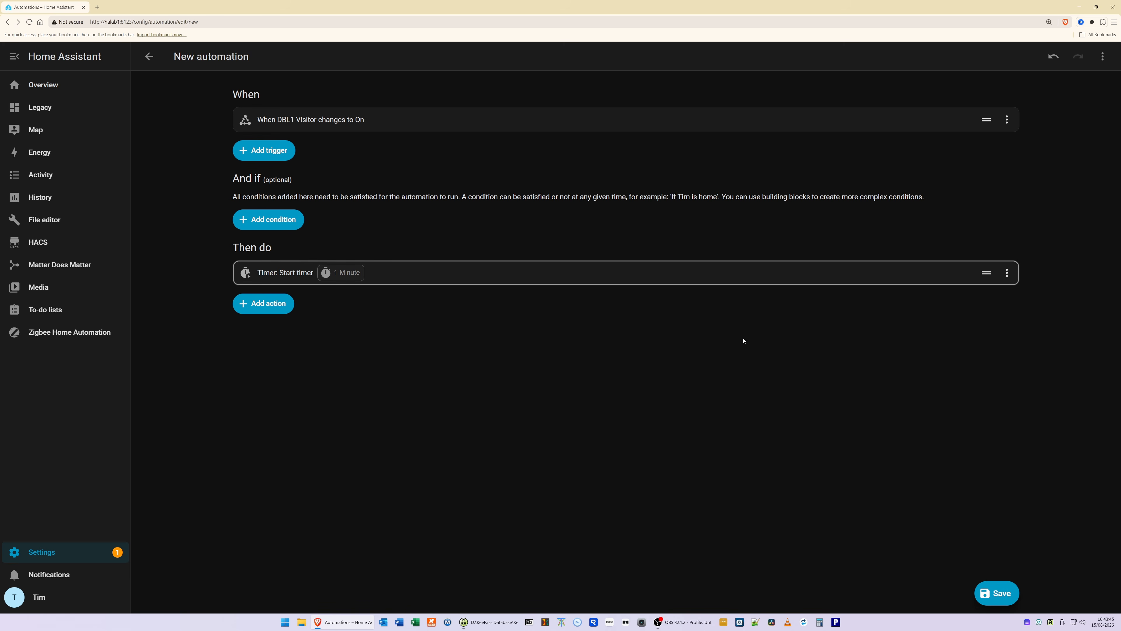
- Save the automation under the name "Doorbell Automation"
left_click(999, 593)
left_click(549, 295)
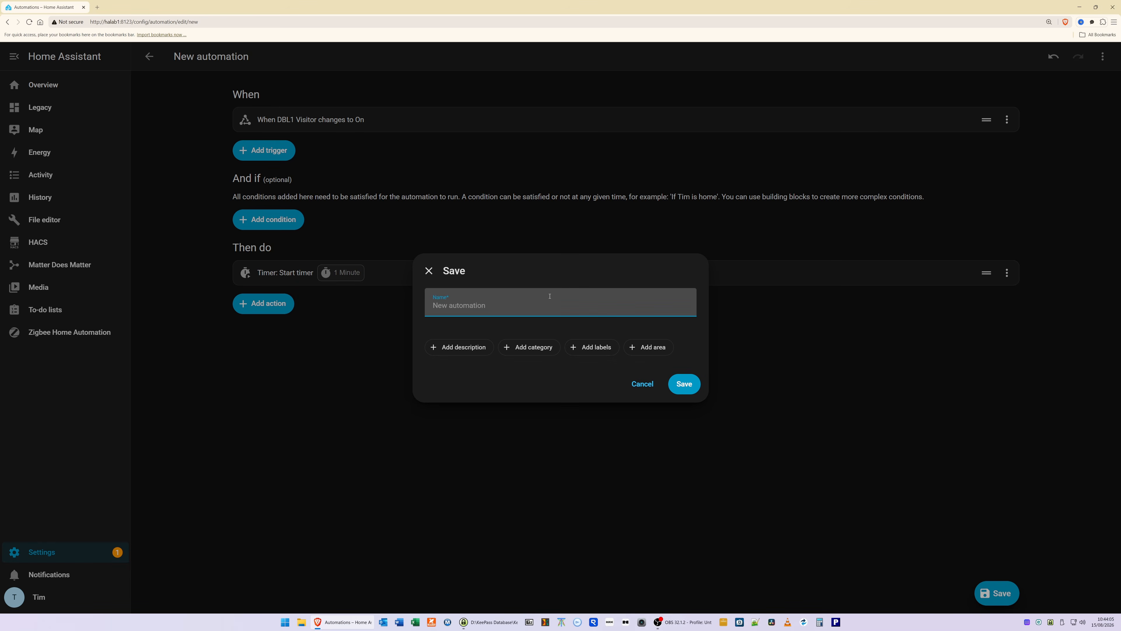
type("Doorbell Automation")
left_click(683, 383)
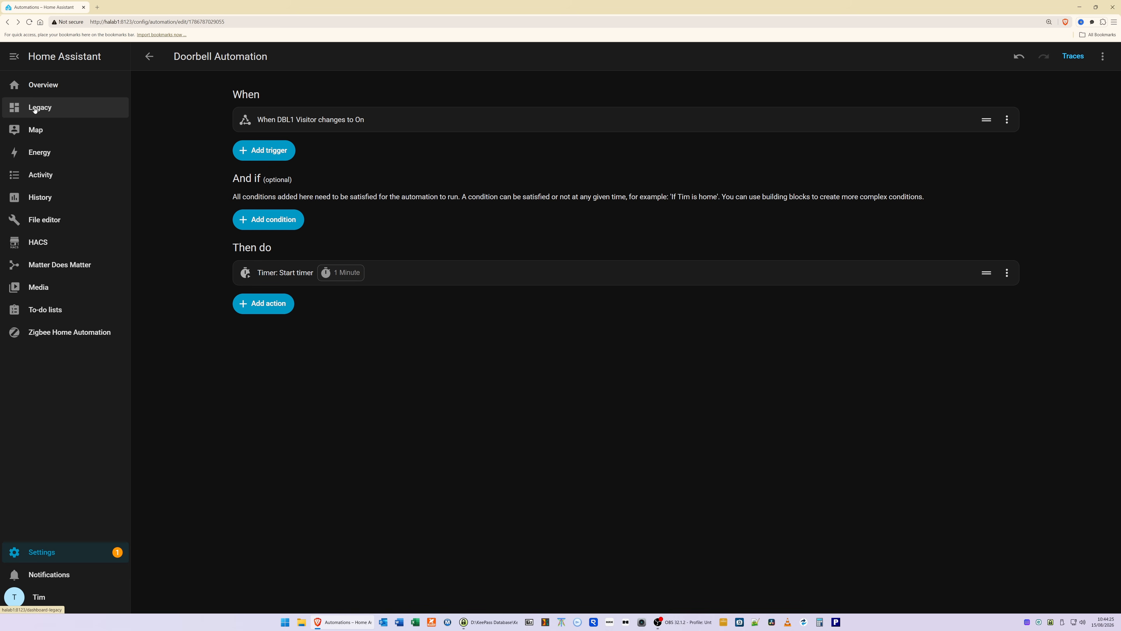
- Open the Legacy dashboard for editing and start adding a Conditional card to its Home view
left_click(49, 107)
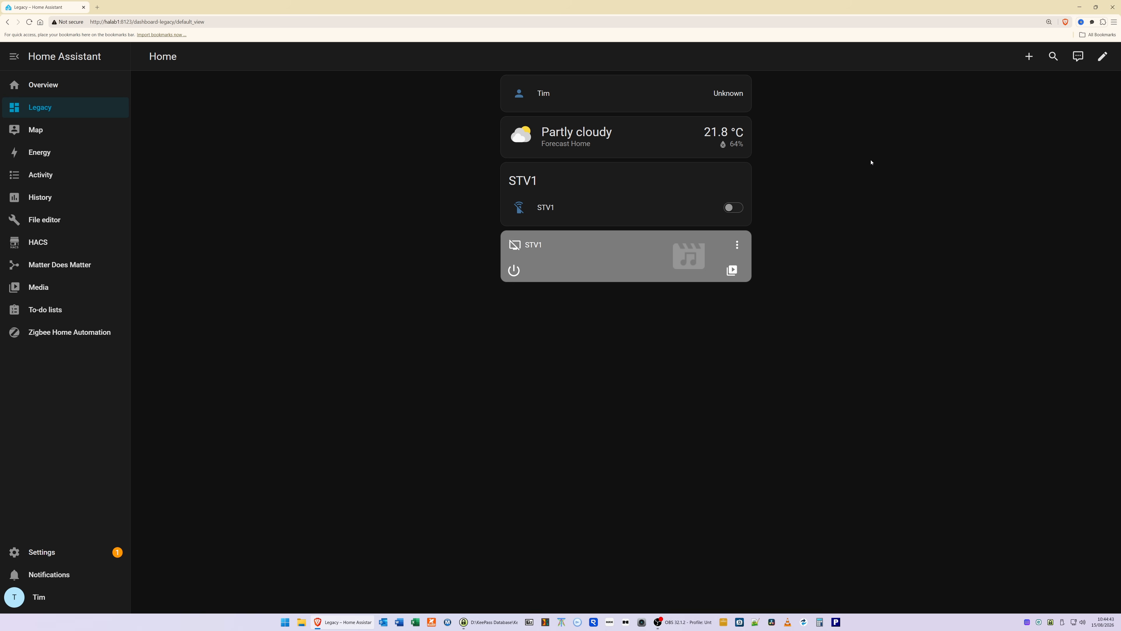
left_click(1107, 60)
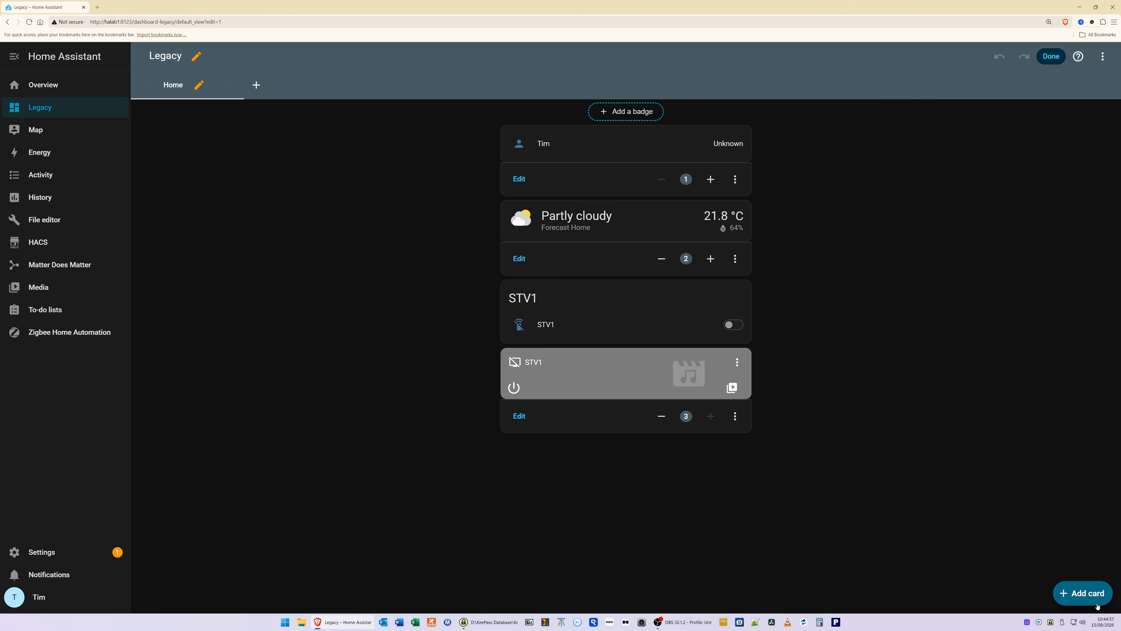
left_click(1086, 595)
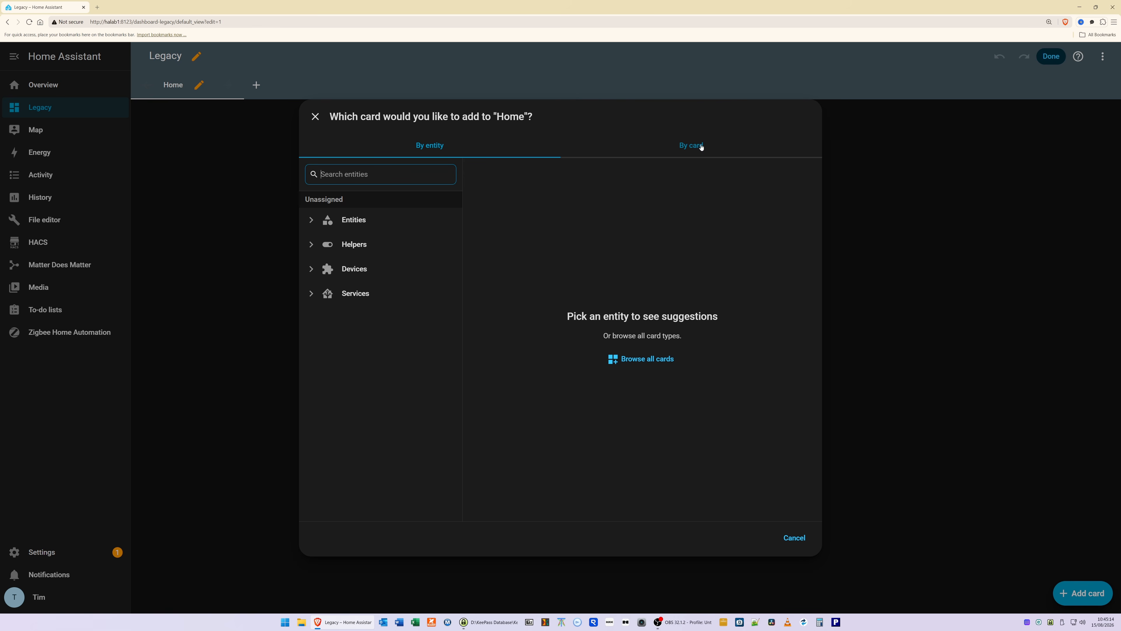
left_click(690, 148)
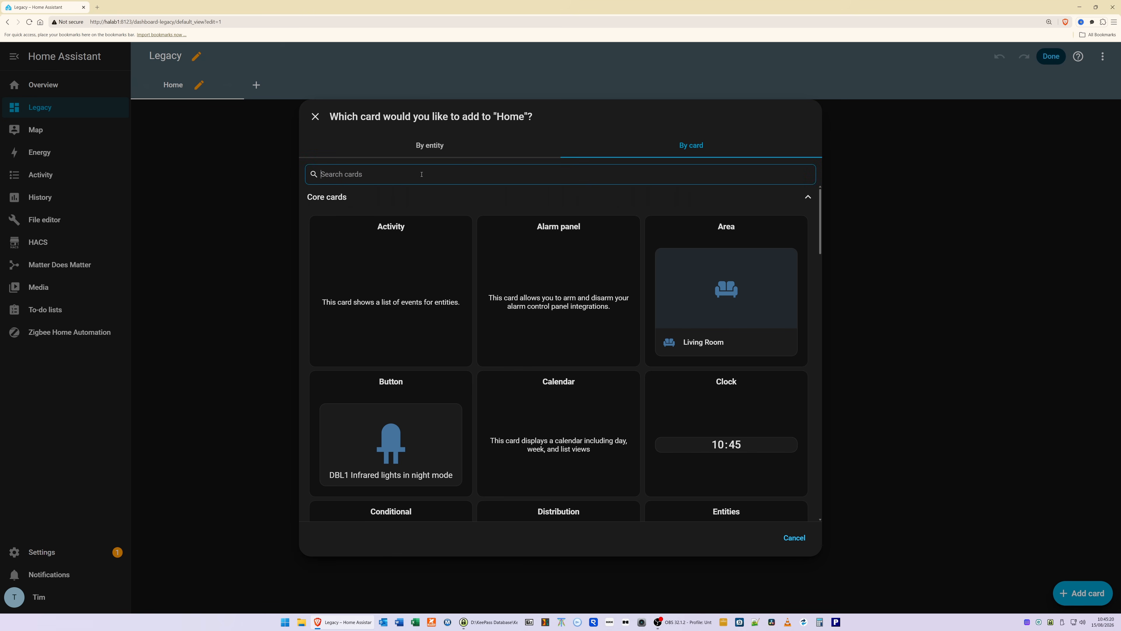
type("condit")
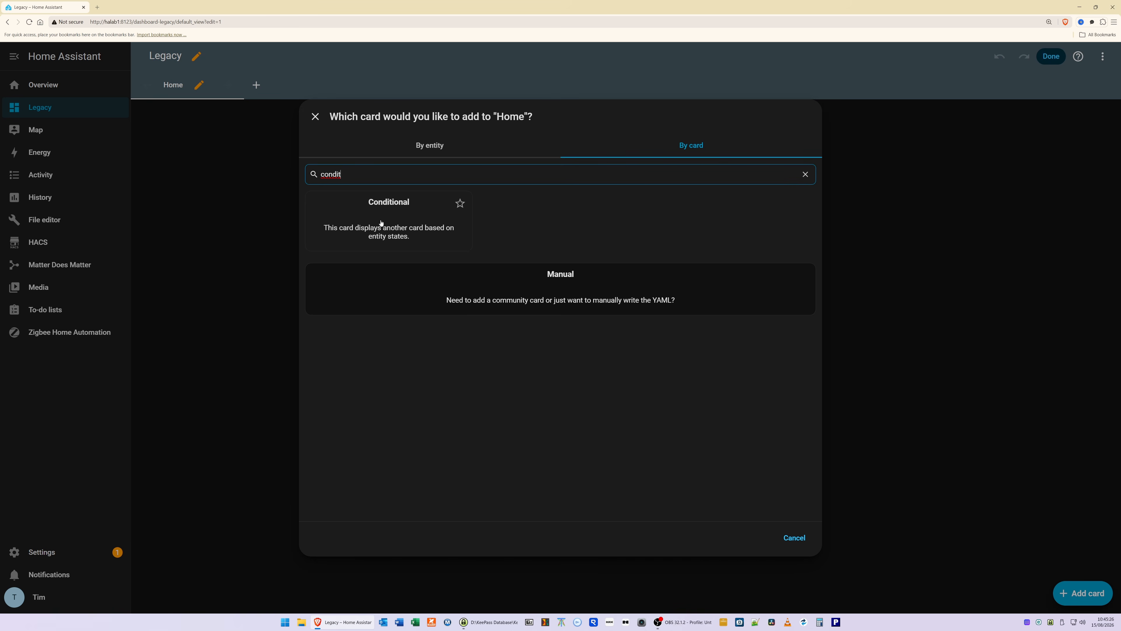
left_click(404, 207)
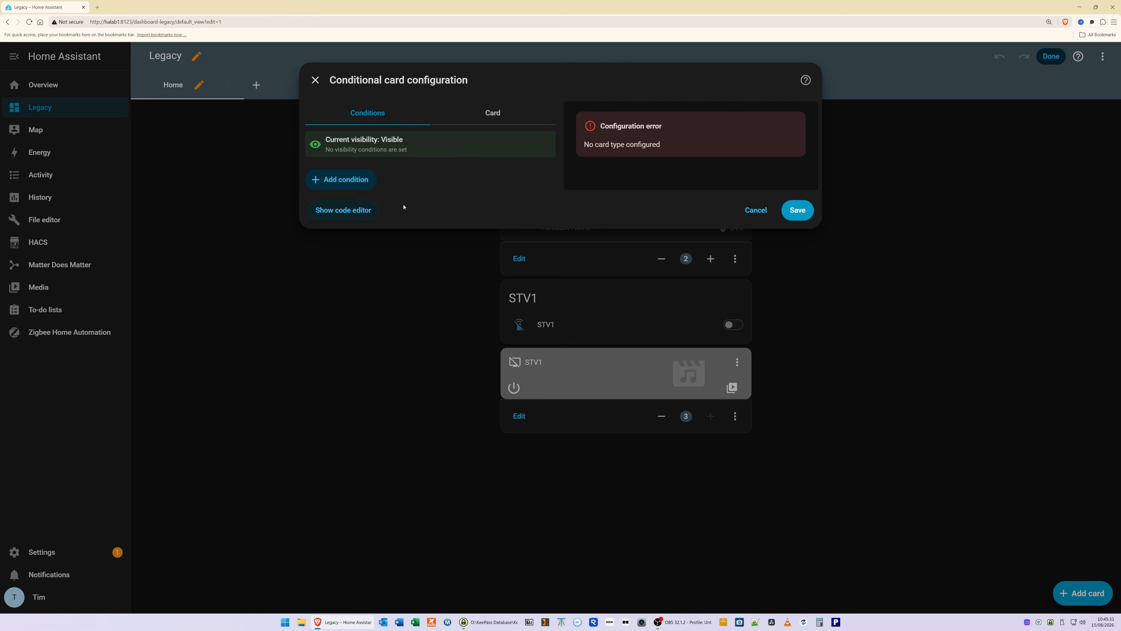
- Add an entity state condition to the card requiring the 1 Minute timer's state to equal Active
left_click(345, 180)
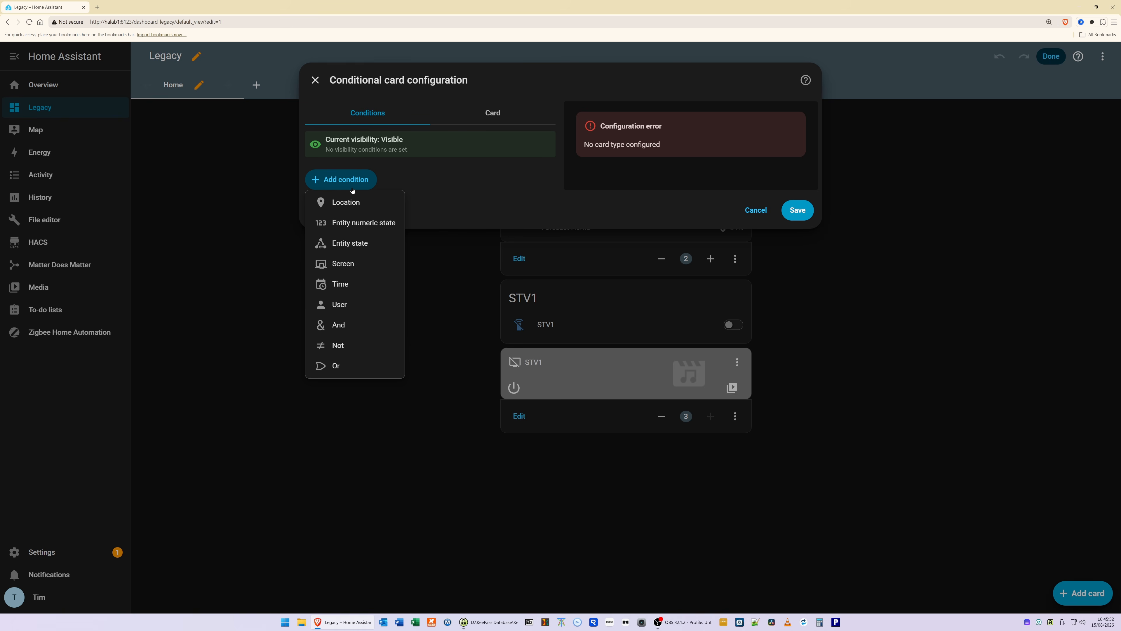
left_click(357, 243)
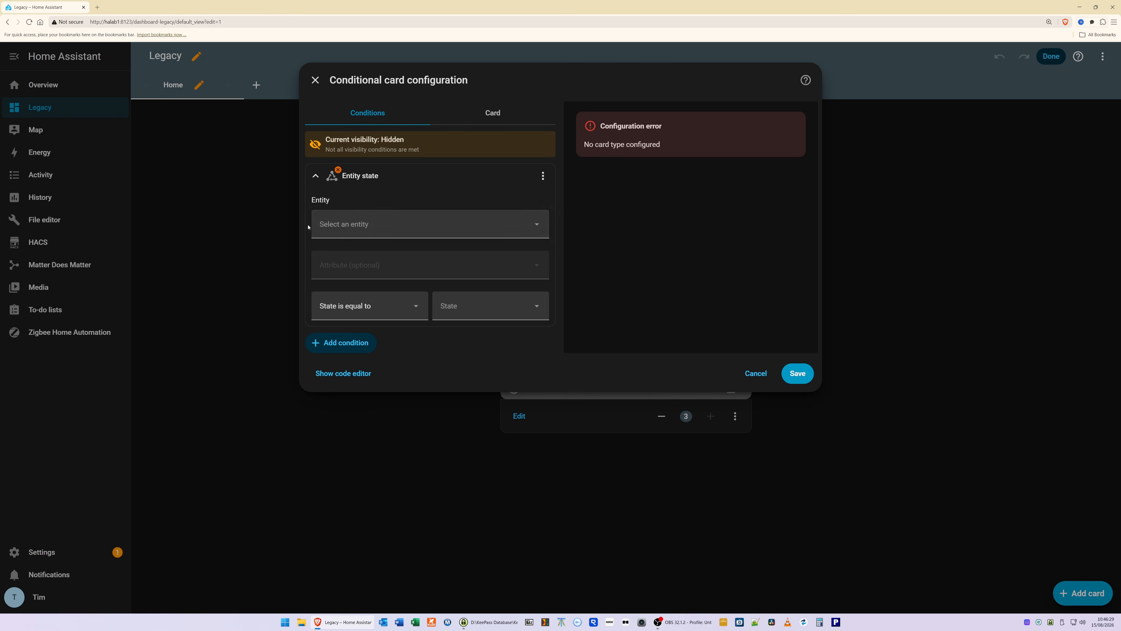
left_click(407, 232)
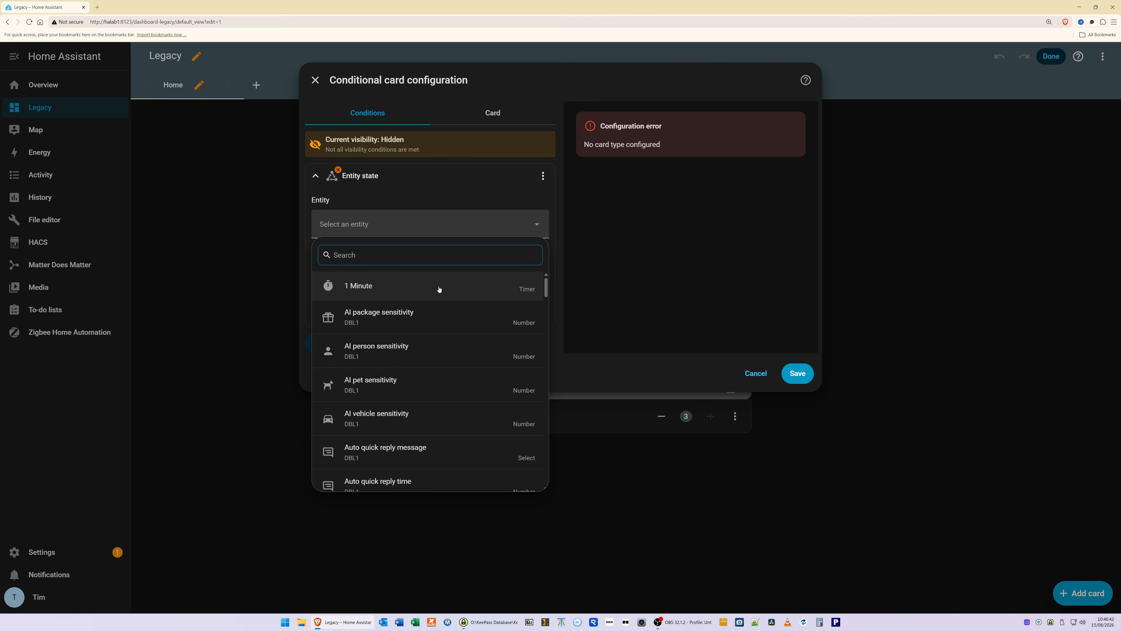
left_click(411, 289)
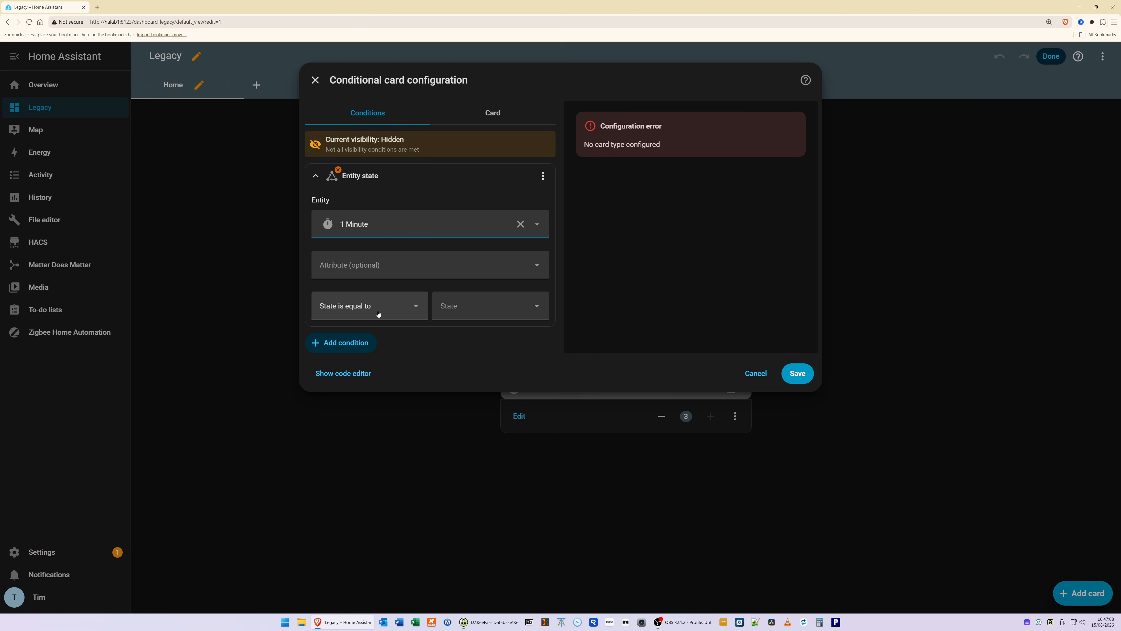
left_click(490, 311)
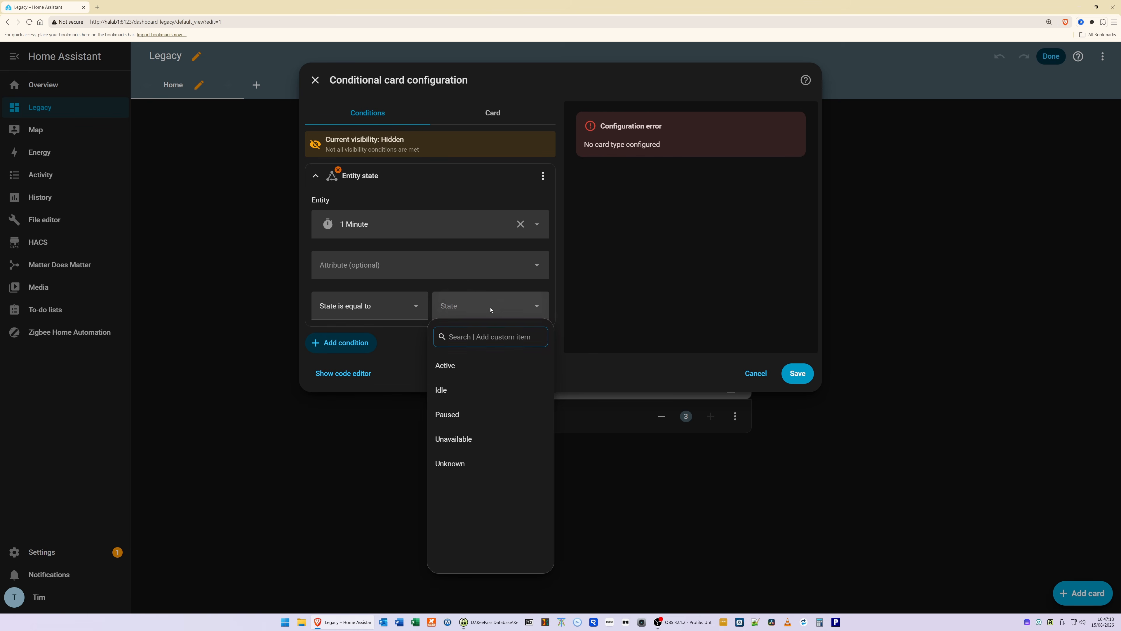
left_click(457, 368)
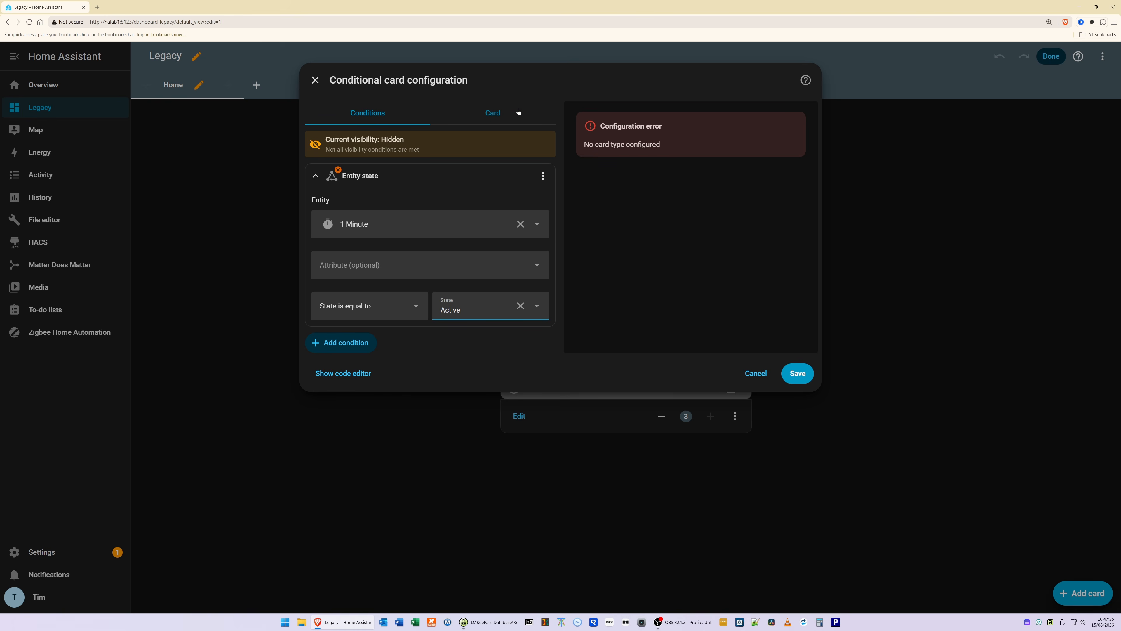
- Choose a Picture entity card as the content of the conditional card
left_click(491, 114)
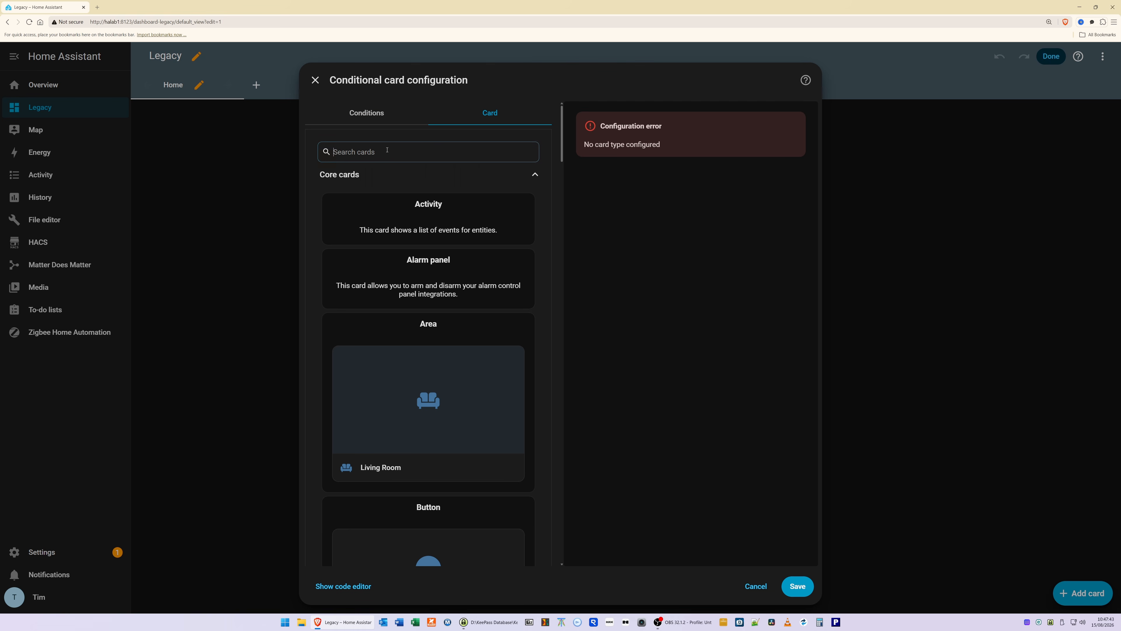
type("picture")
type("tity")
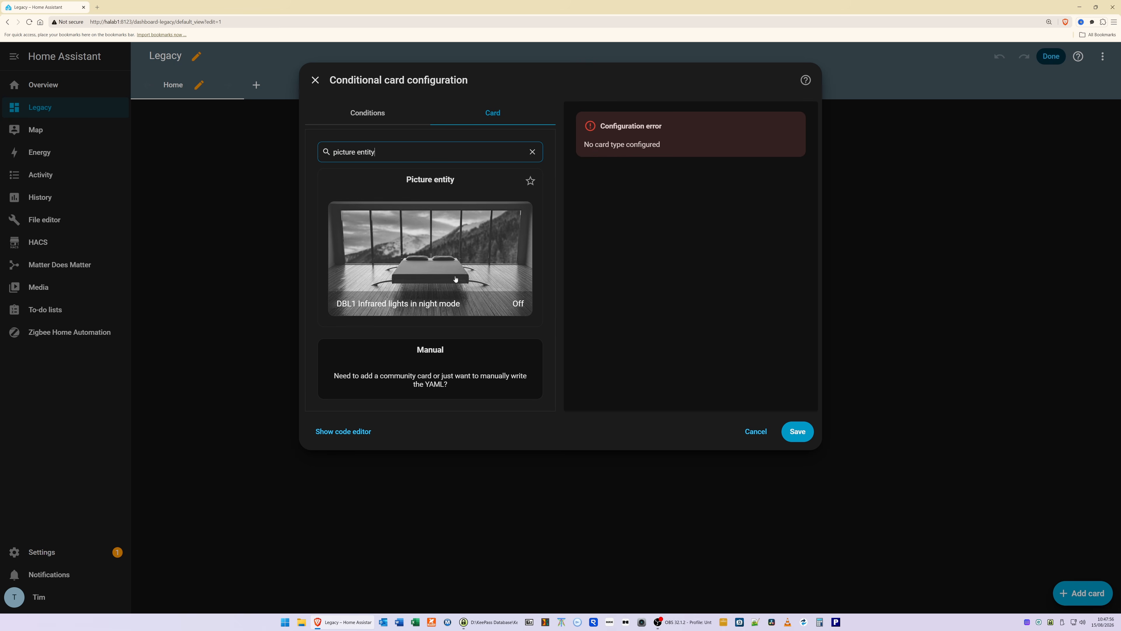
left_click(453, 254)
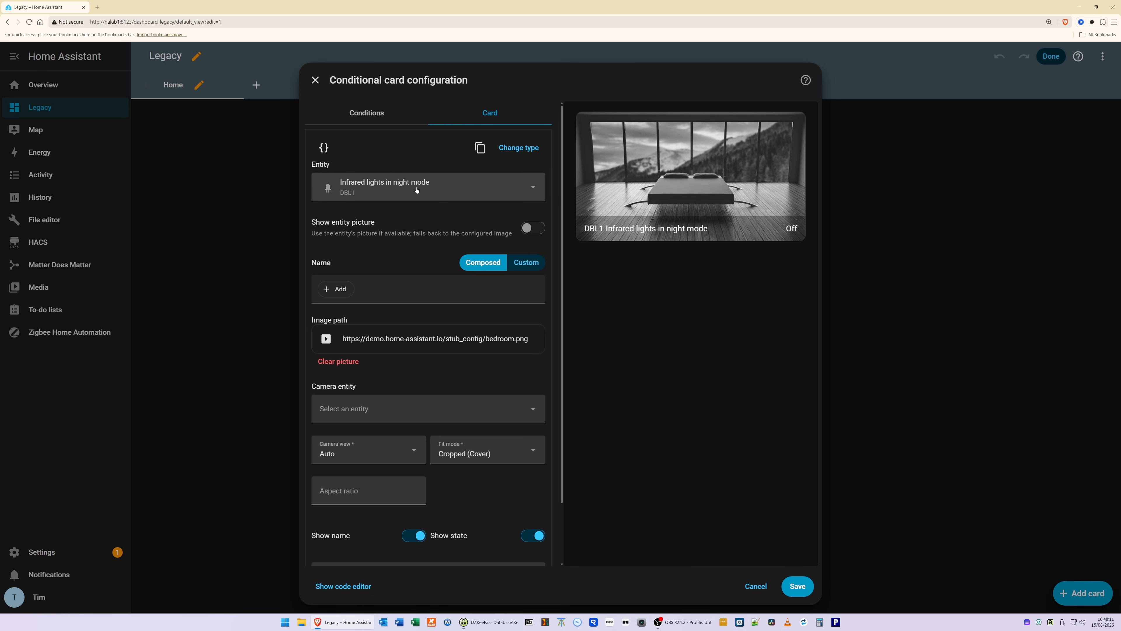
- Set the picture card's entity to the DBL1 Fluent camera
left_click(437, 191)
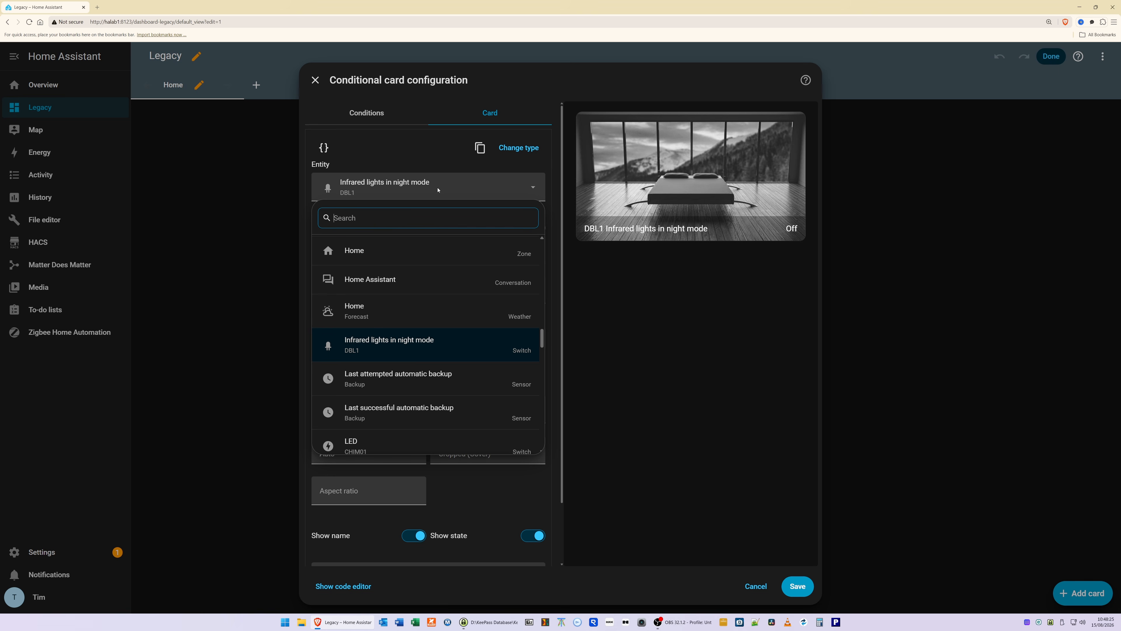
type("f")
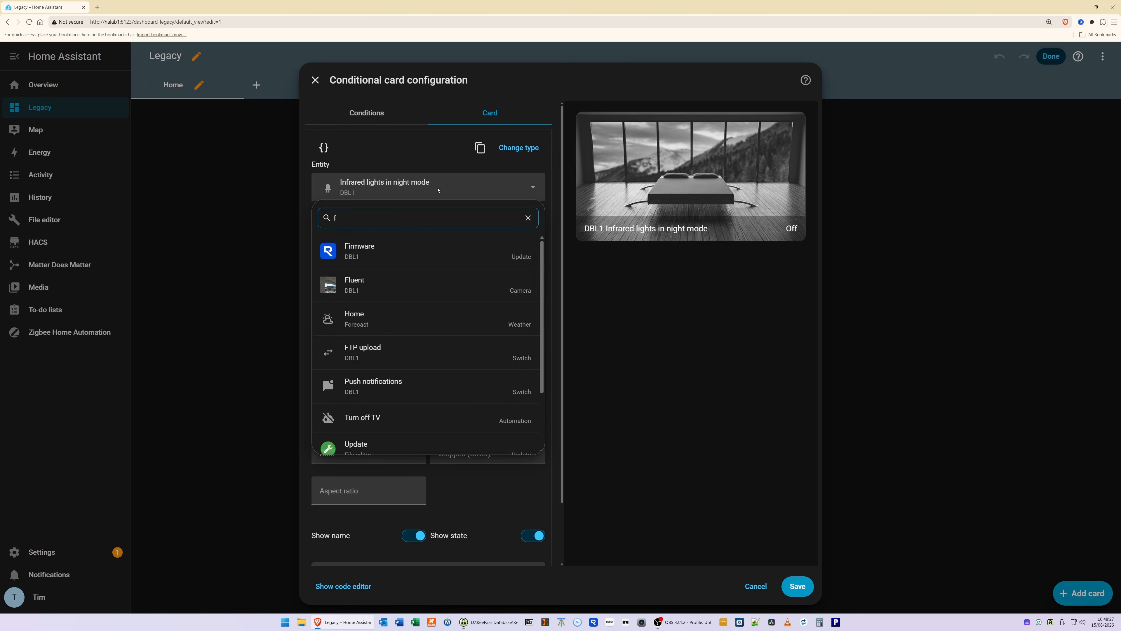
type("luent")
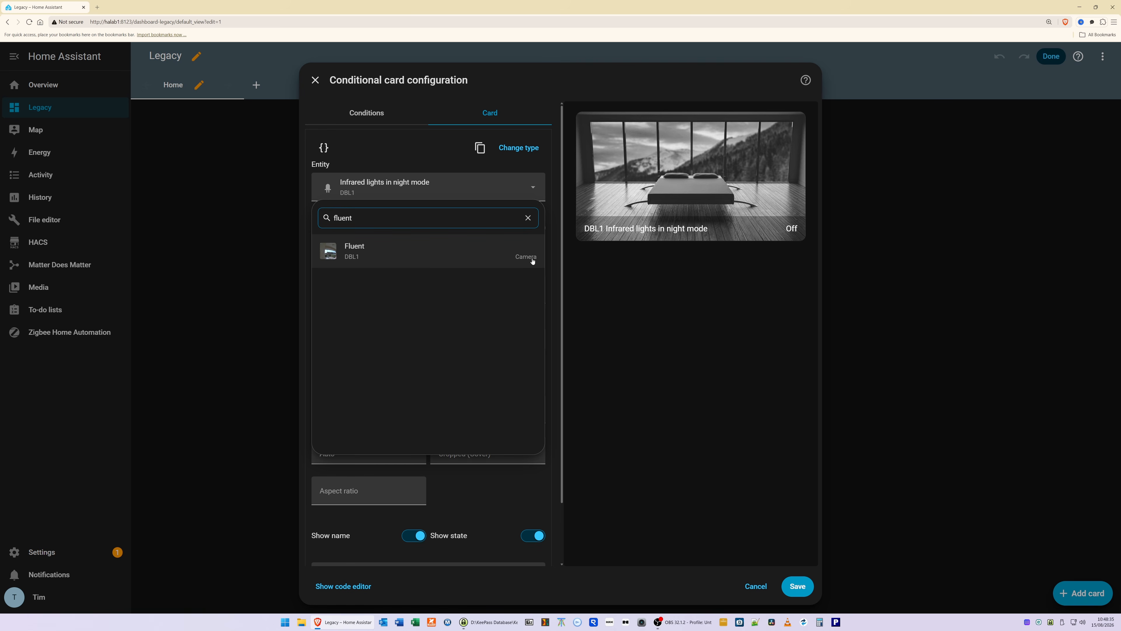
left_click(364, 253)
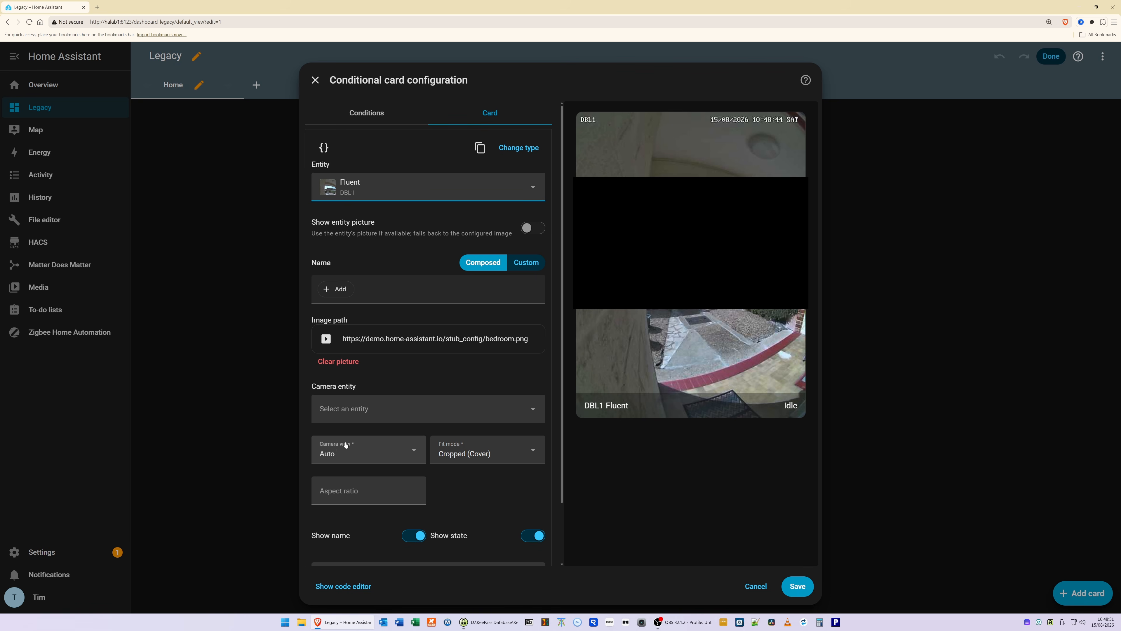
- Set the card's camera view to Live, save the conditional card and finish editing the dashboard
left_click(346, 458)
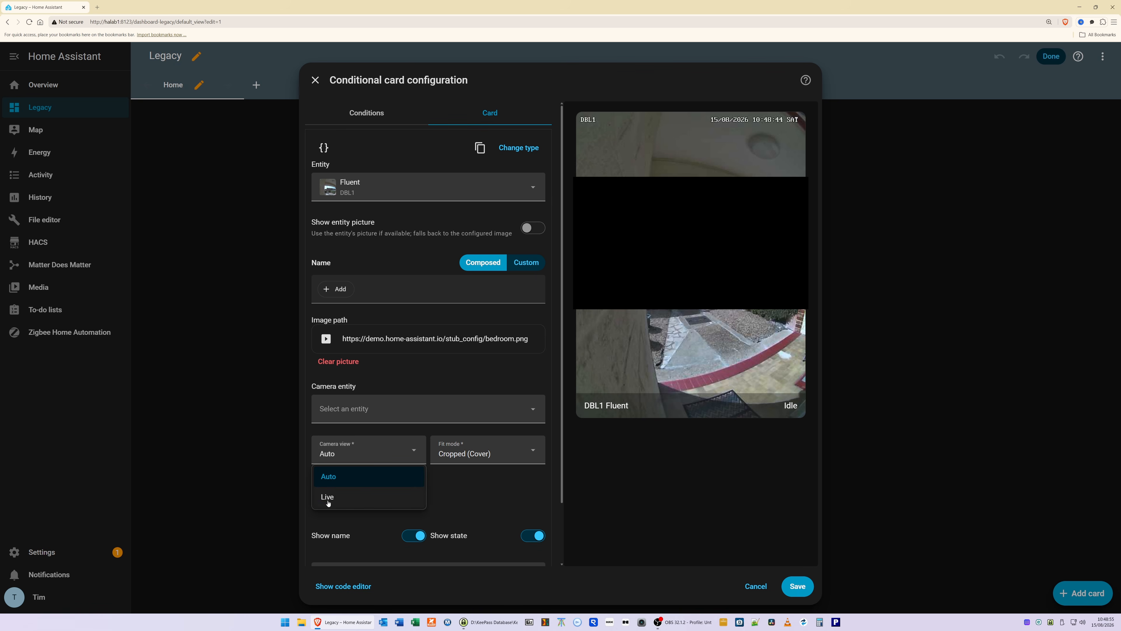
left_click(329, 497)
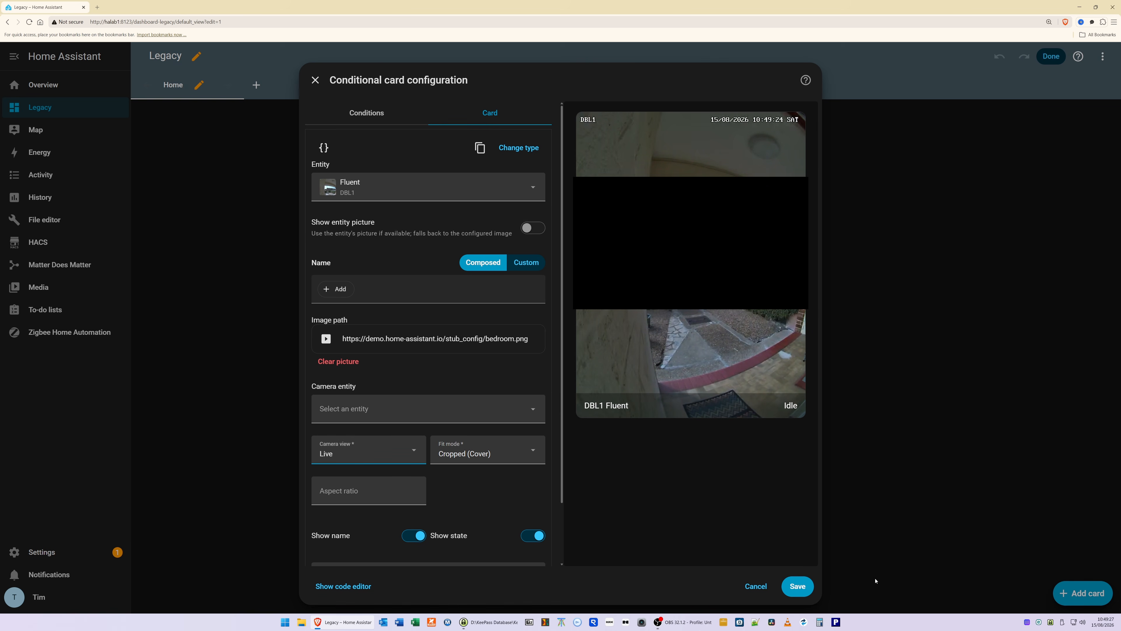
left_click(799, 586)
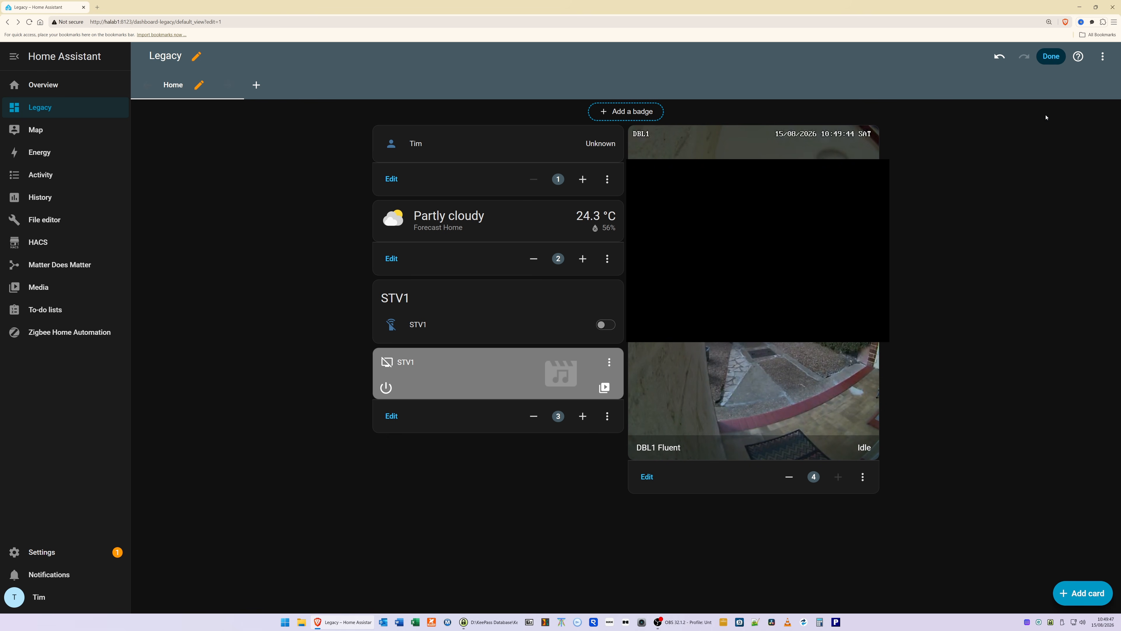
left_click(1048, 58)
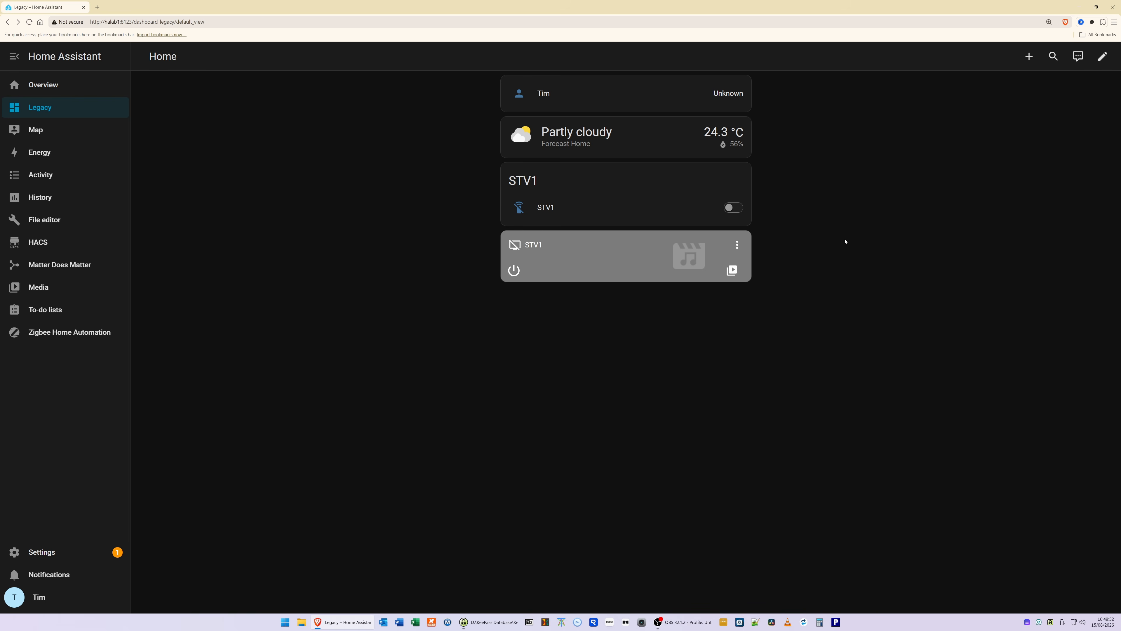